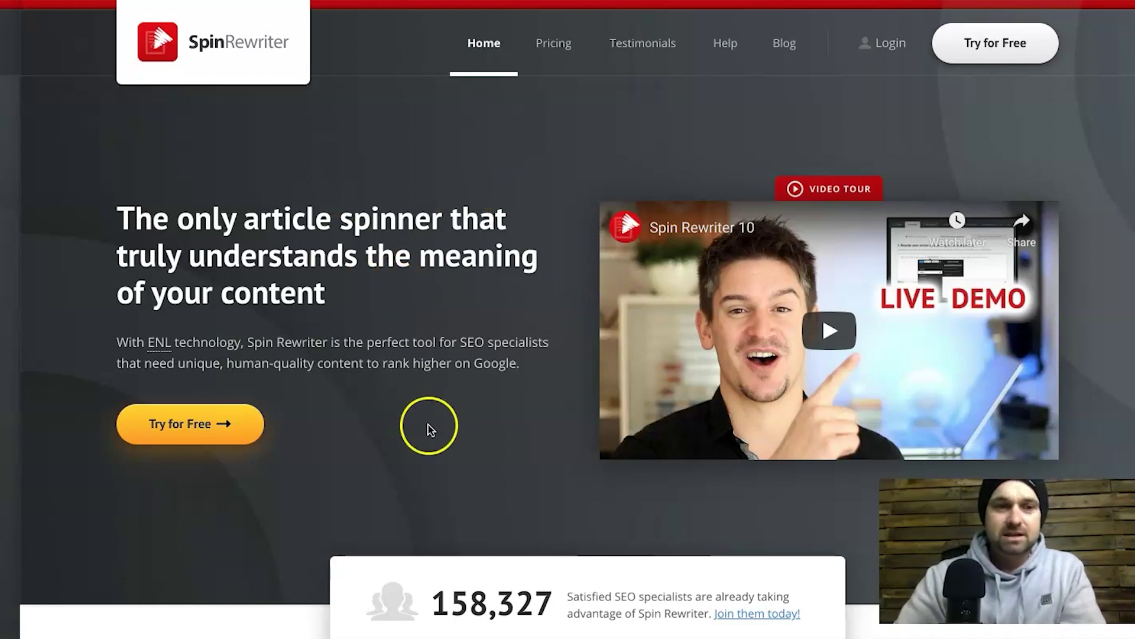
Look over the Spin Rewriter home page, including its feature overview, software integrations and testimonials
scroll(531, 438, down, 20)
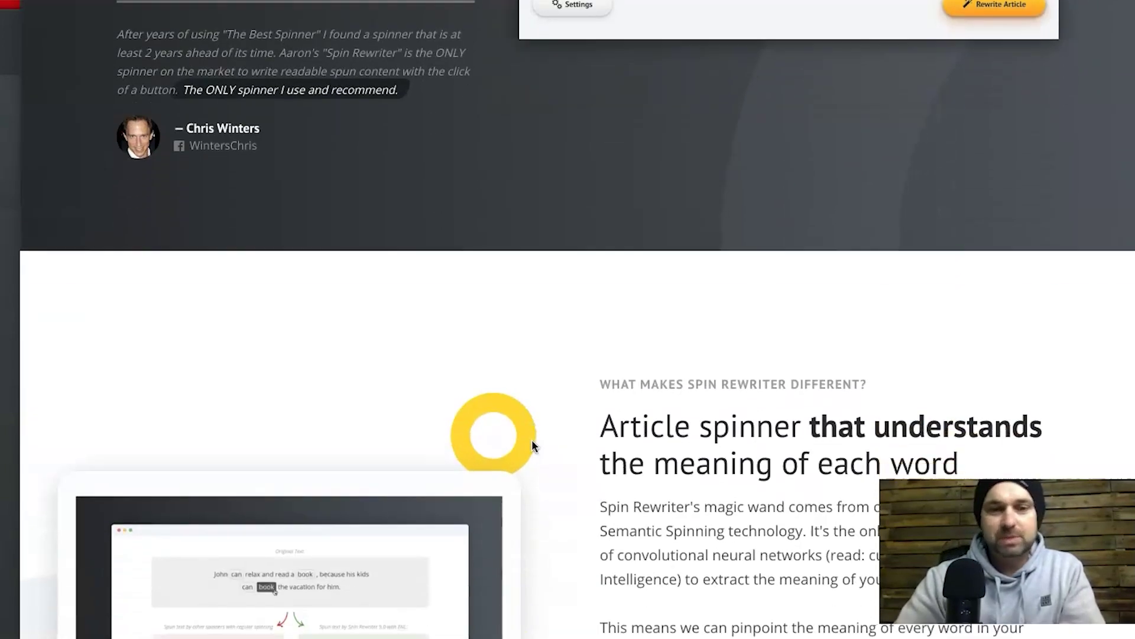
scroll(531, 440, down, 20)
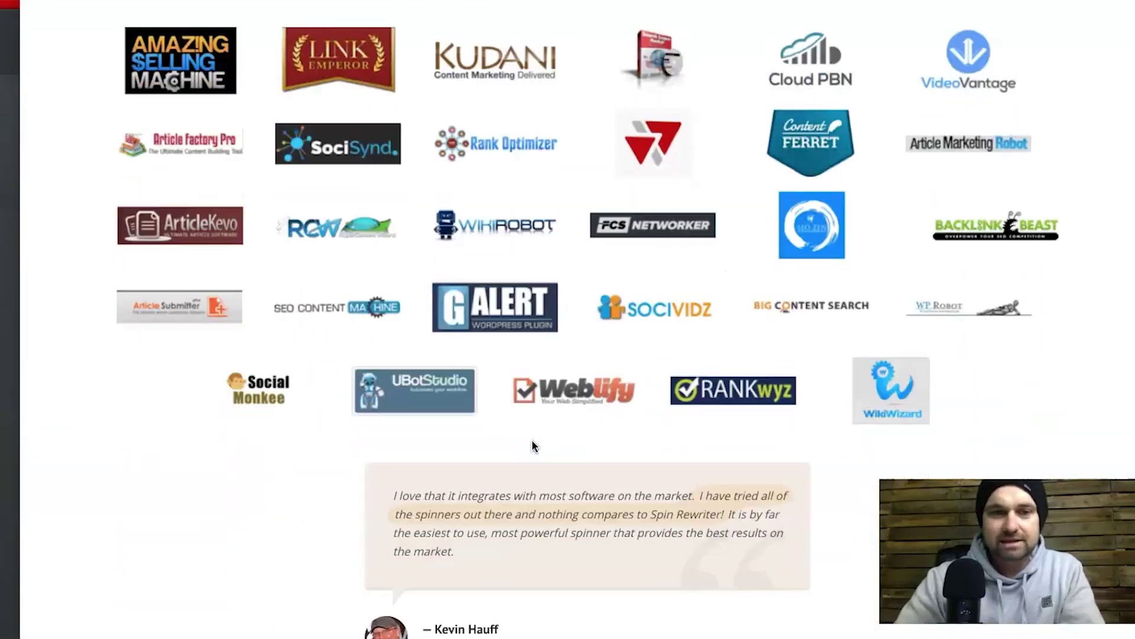
scroll(531, 445, down, 15)
scroll(531, 445, up, 20)
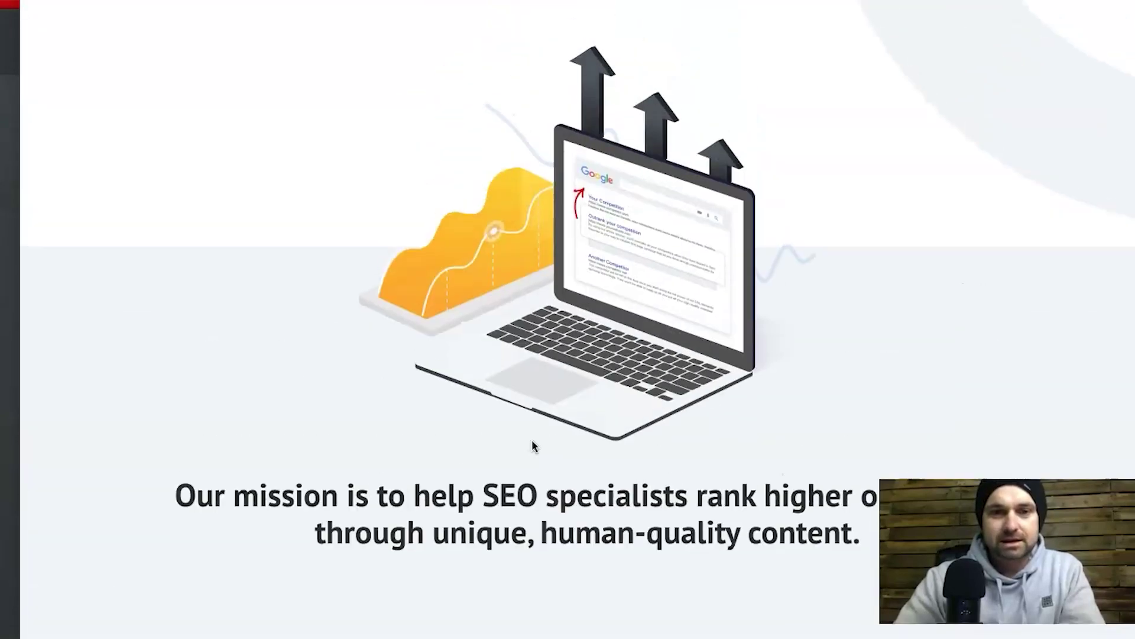
scroll(531, 445, up, 20)
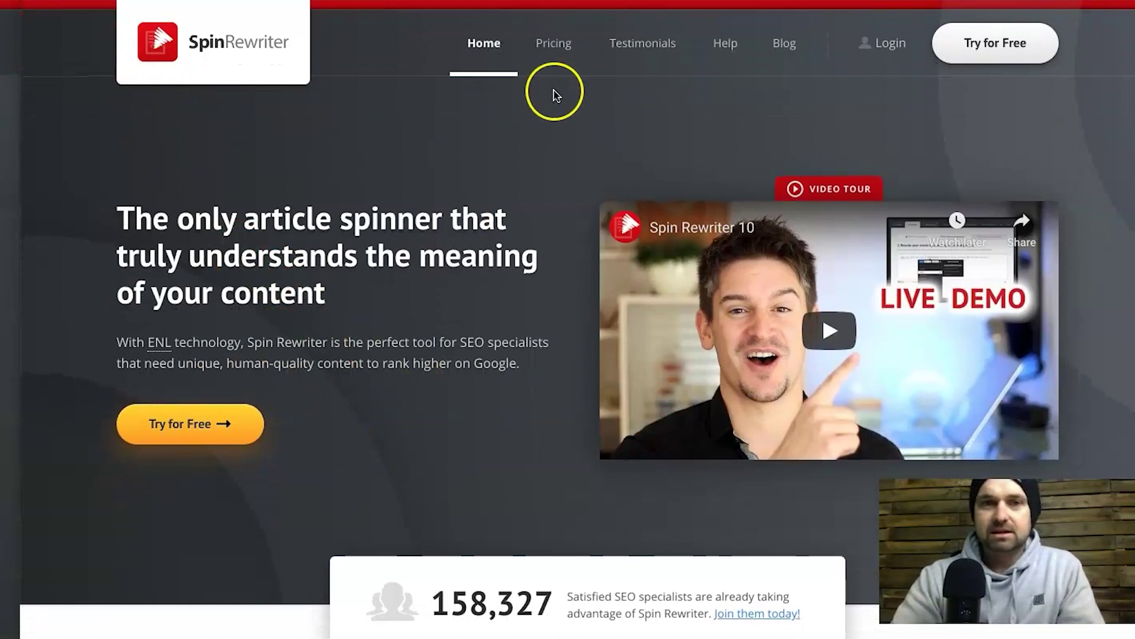
Examine the monthly, yearly and lifetime pricing plans, focusing on the yearly plan's price after the free trial
click(553, 44)
scroll(550, 263, down, 5)
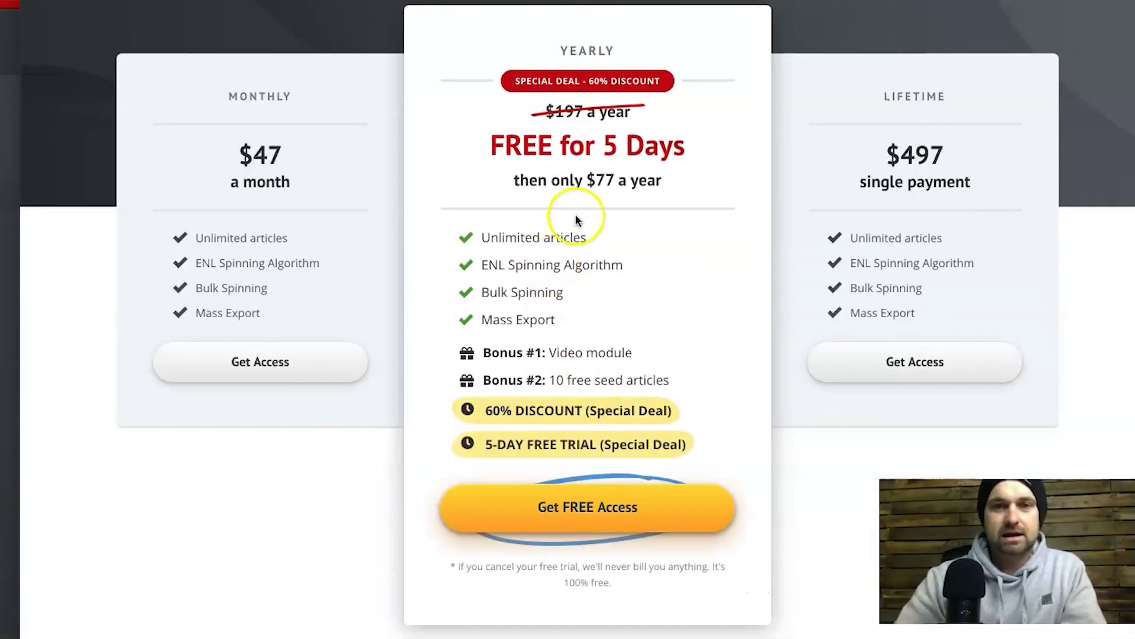
scroll(576, 218, up, 2)
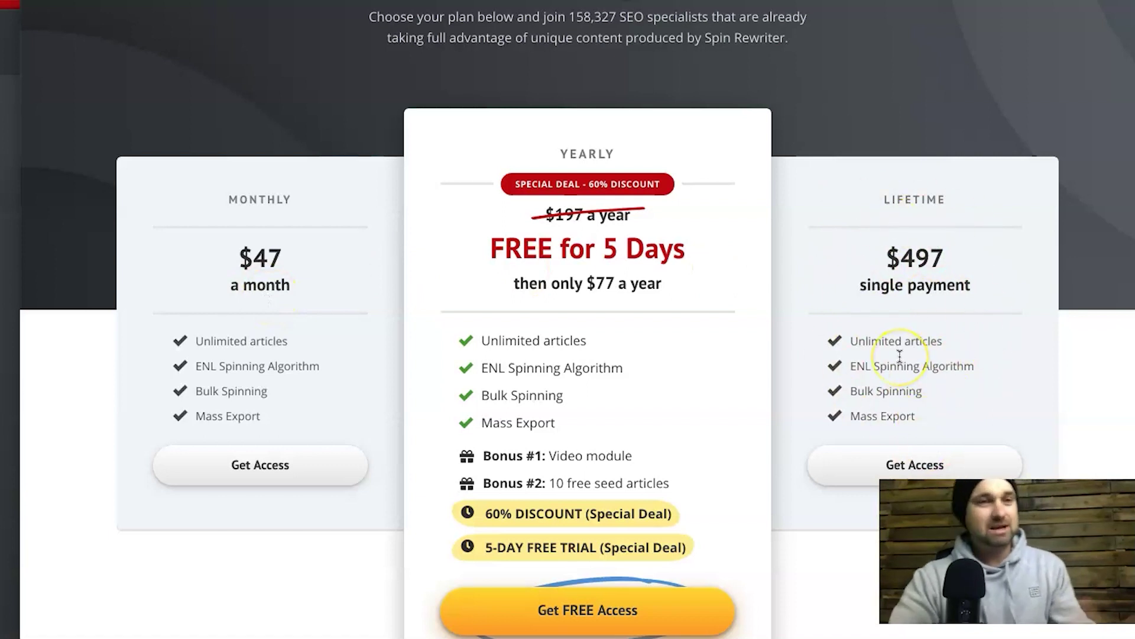
drag(481, 282, 629, 281)
click(630, 281)
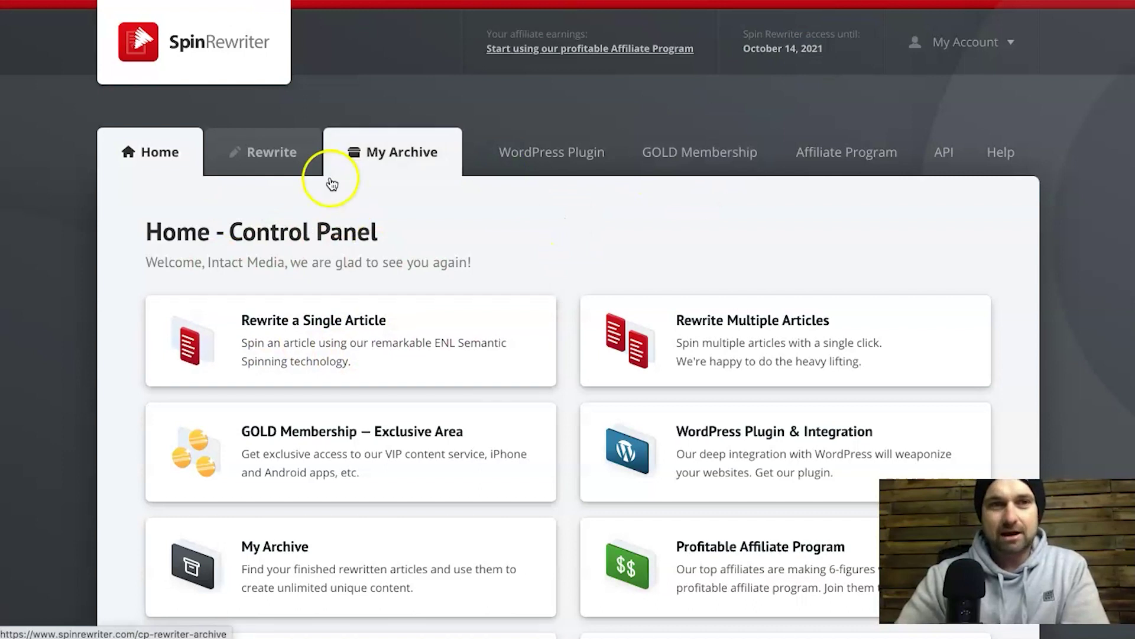
Open the page for rewriting a single article and make the article text box taller
click(232, 148)
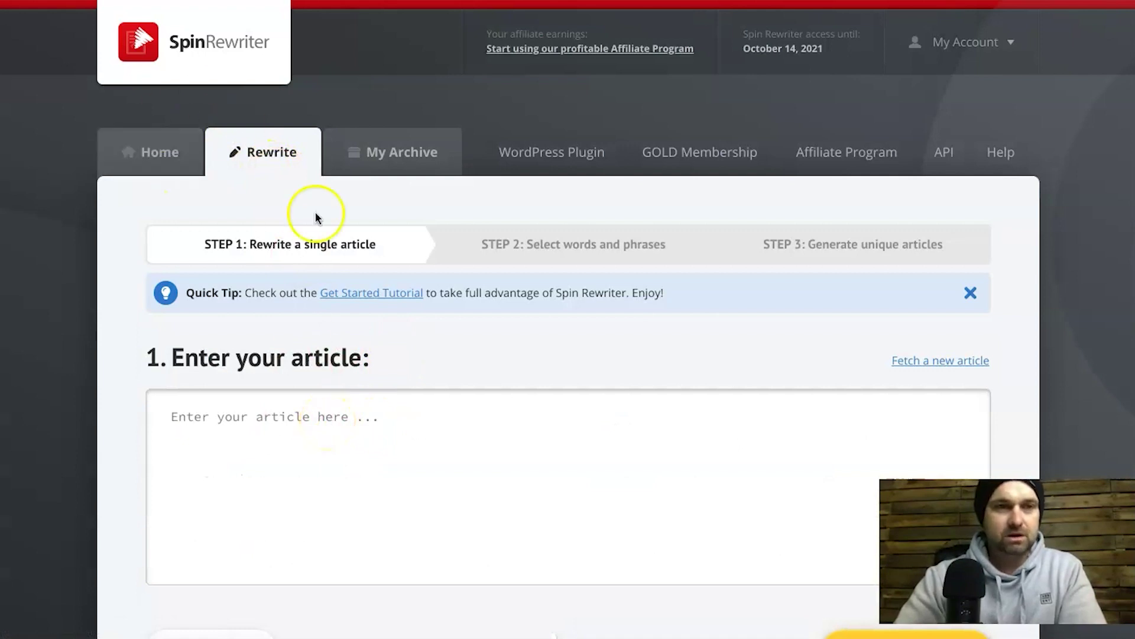
scroll(273, 183, down, 1)
scroll(273, 183, down, 2)
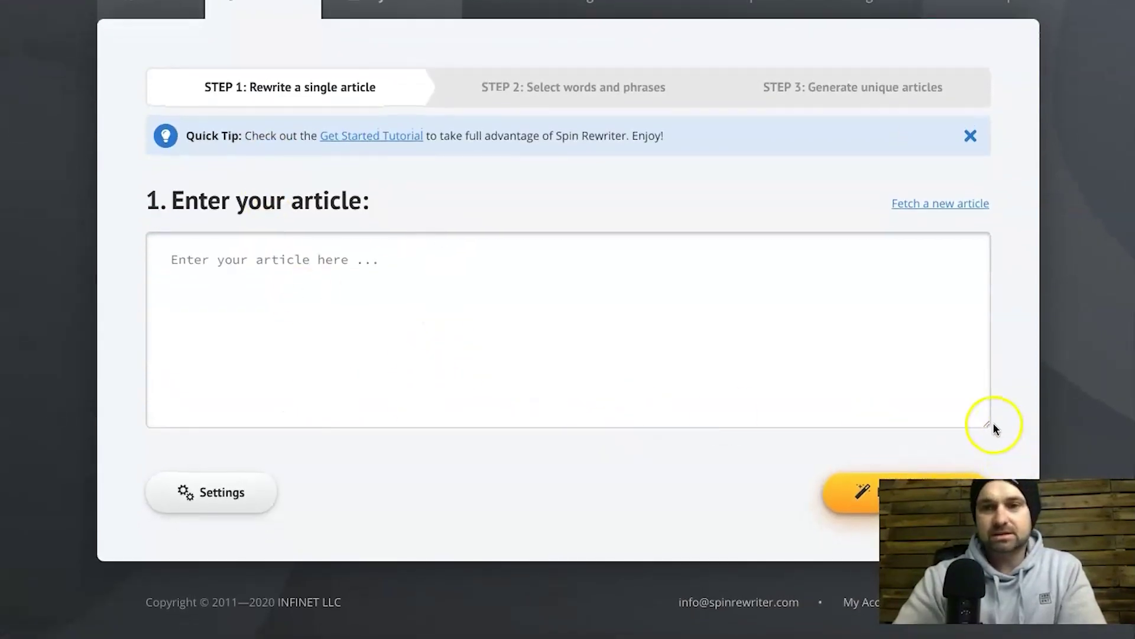
drag(986, 421, 985, 498)
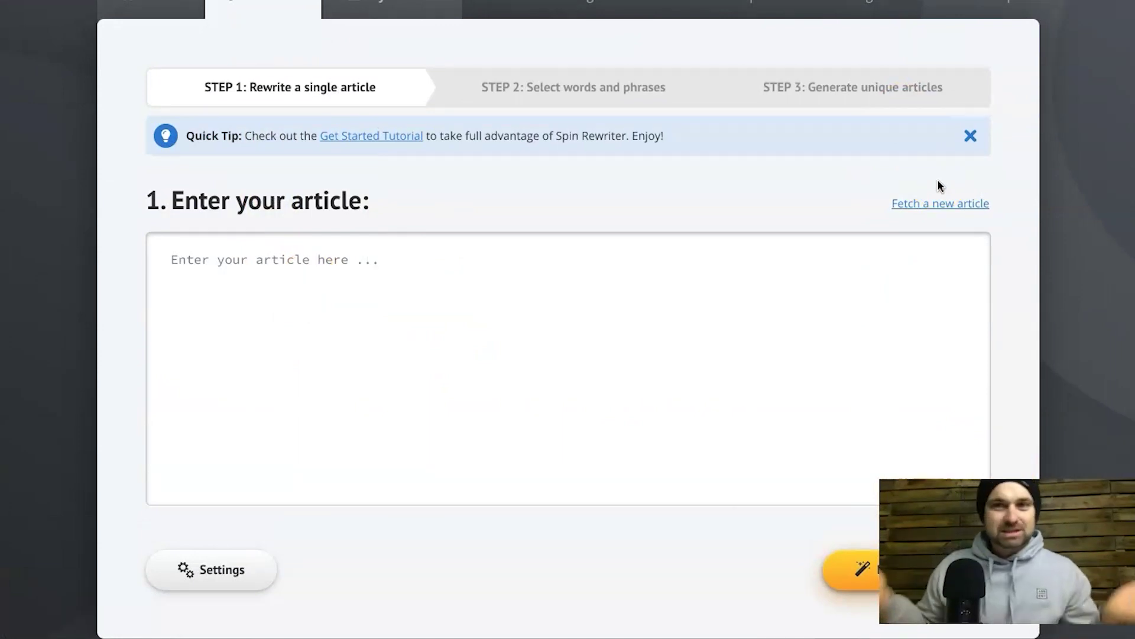
Copy the whole body of The Animal Foundation's article "The Importance of Walking Your Dog", from the opening paragraph to the closing one
click(1064, 152)
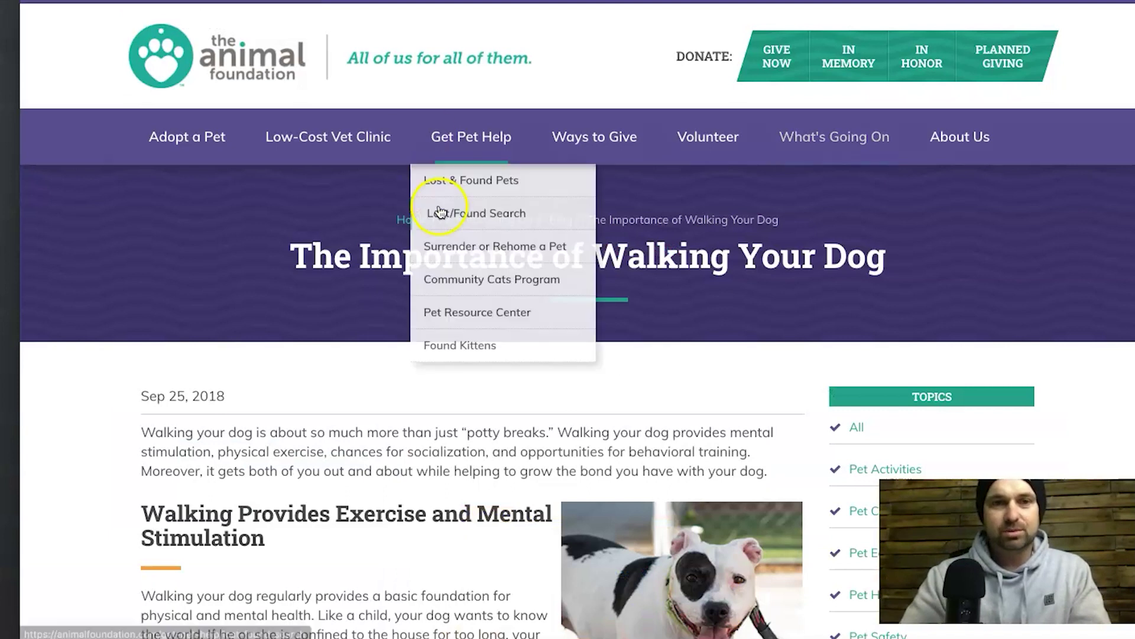
click(227, 436)
click(334, 456)
scroll(335, 457, down, 3)
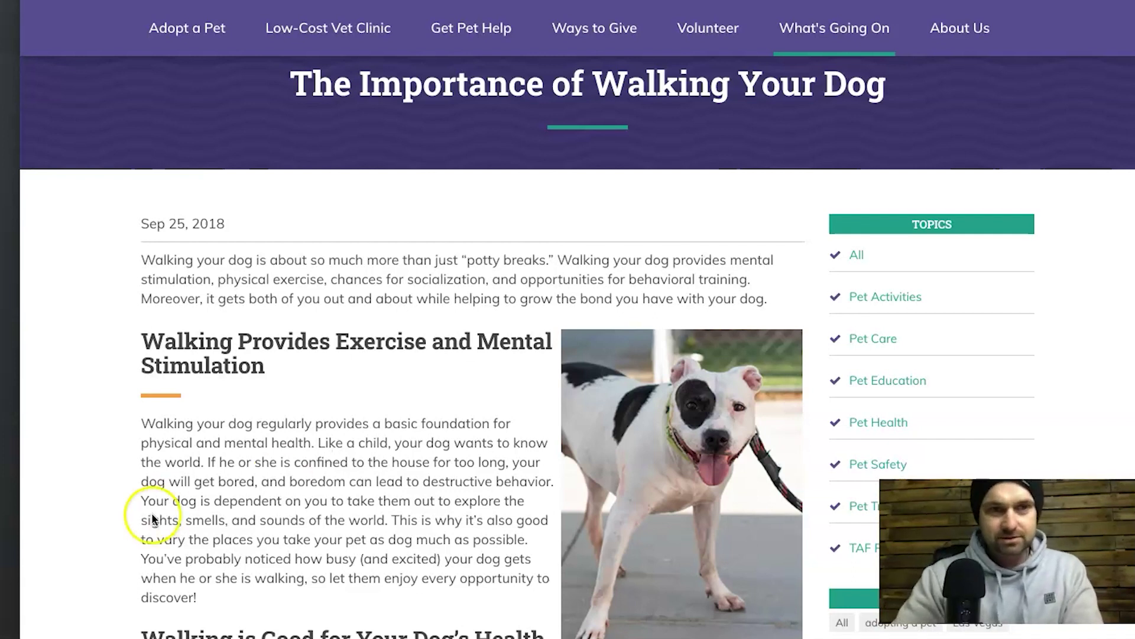
click(129, 268)
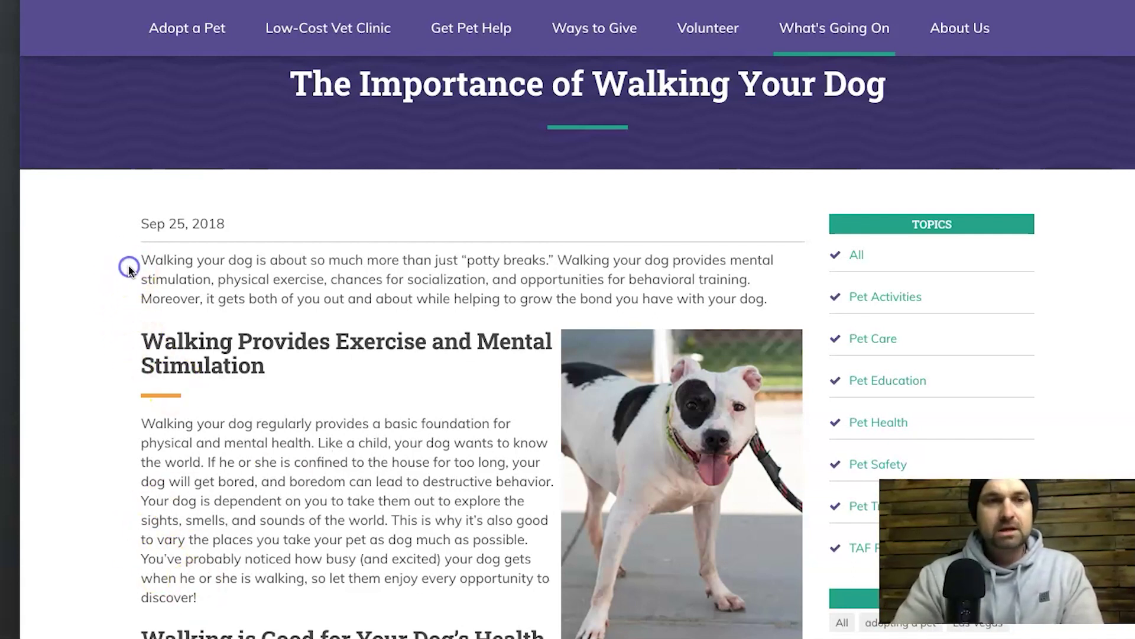
drag(134, 263, 599, 391)
scroll(213, 464, down, 10)
scroll(211, 463, down, 8)
scroll(144, 538, up, 1)
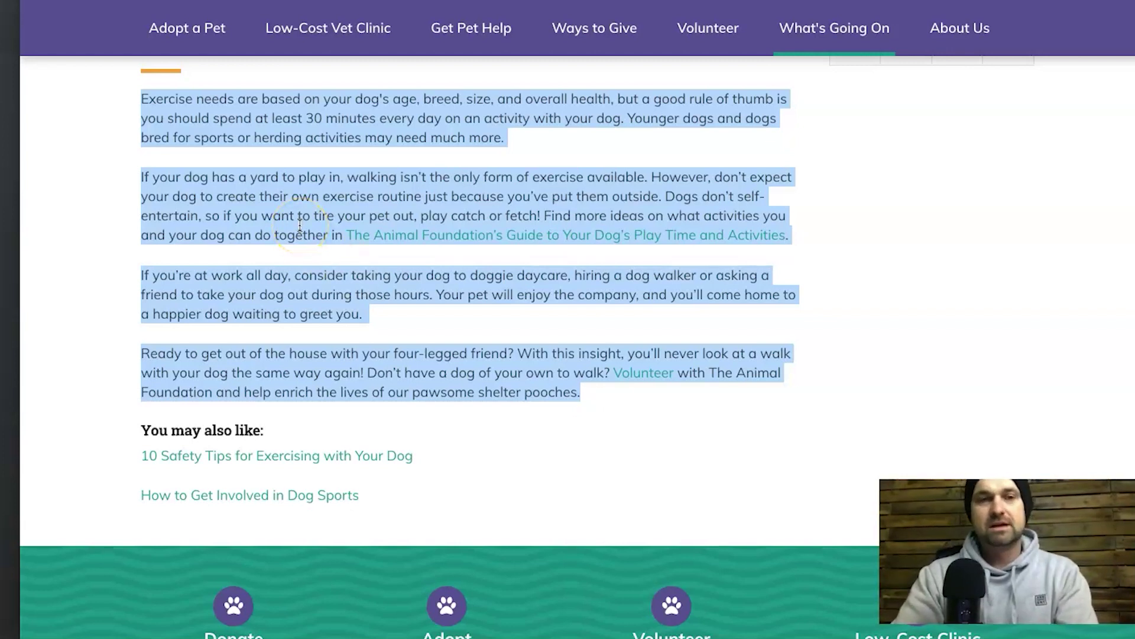
scroll(300, 225, up, 15)
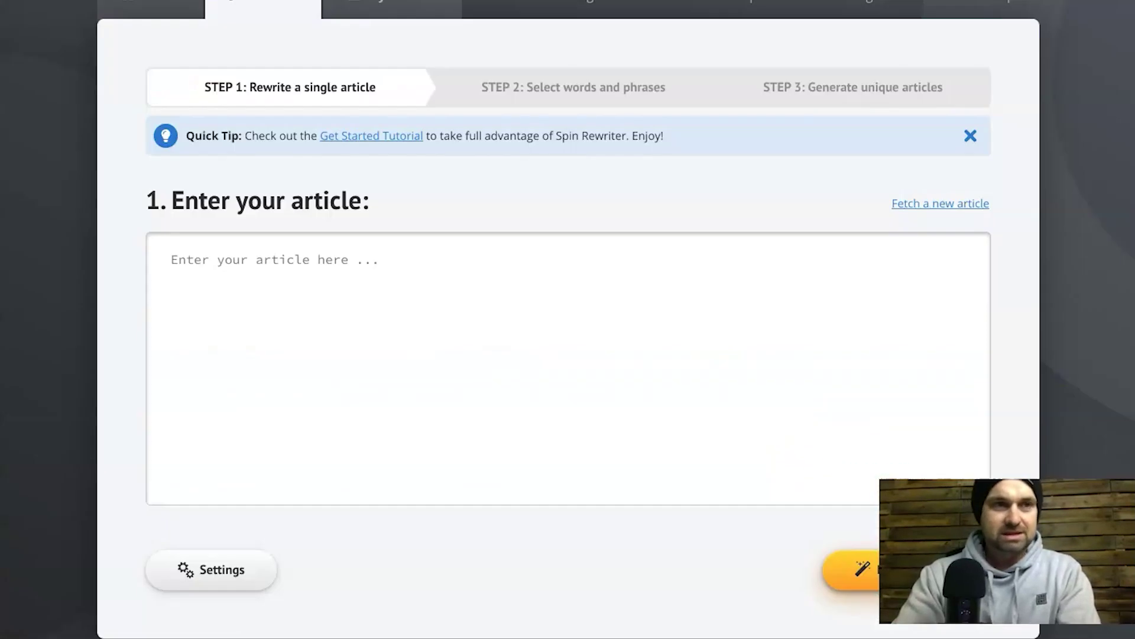
Paste the copied article into the rewriter's article box and replace ".jpg" in the first subheading with a space
click(276, 311)
key(ctrl+v)
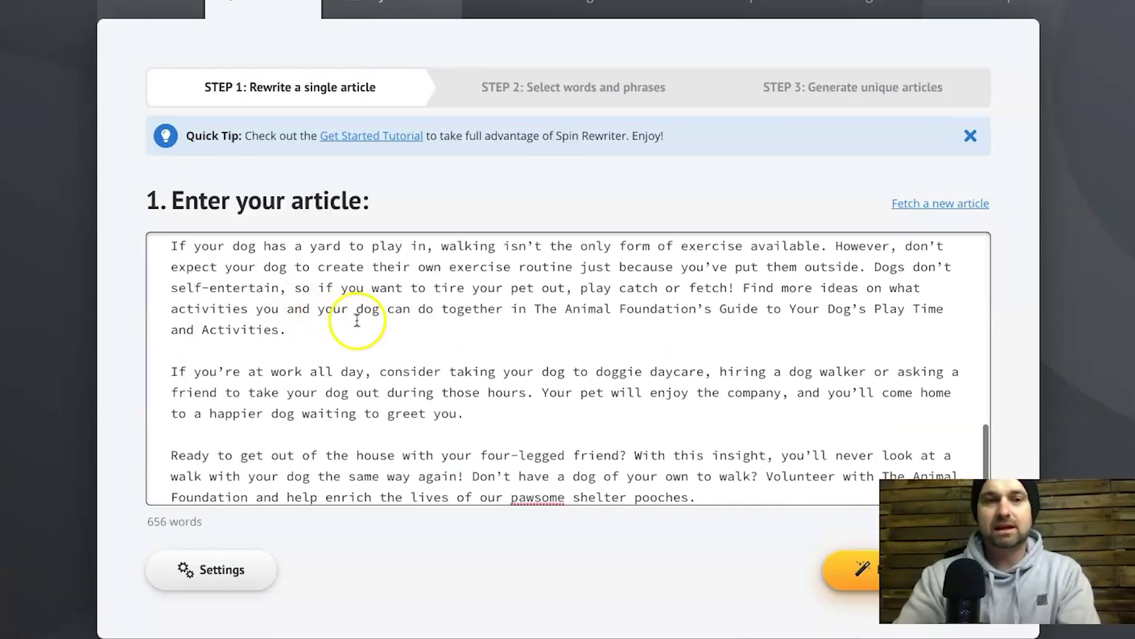
scroll(476, 359, up, 15)
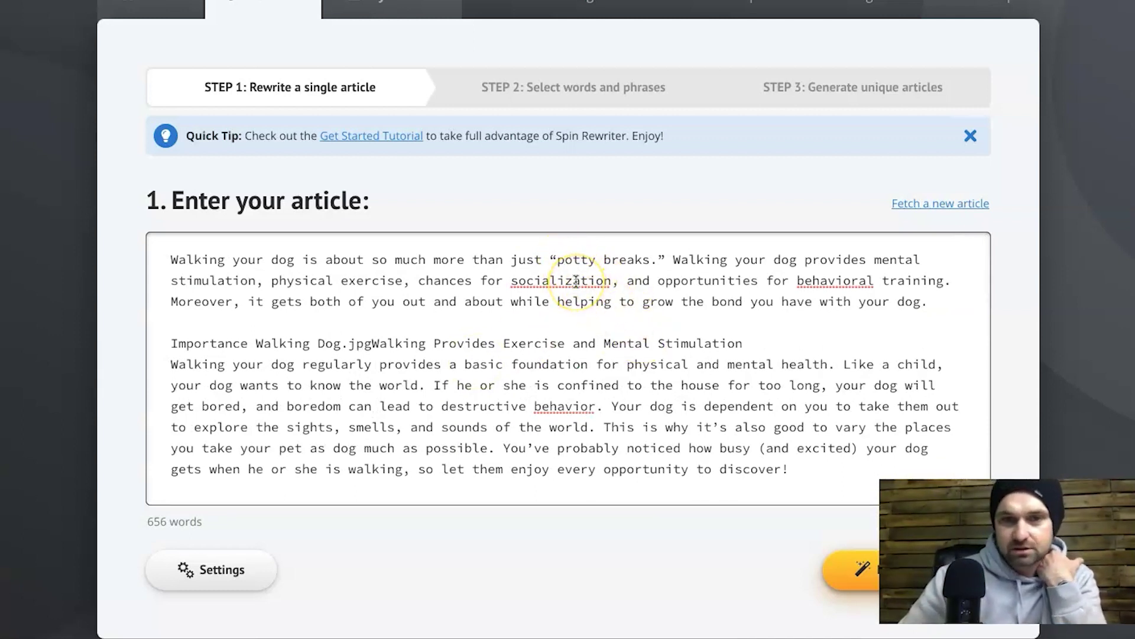
click(343, 343)
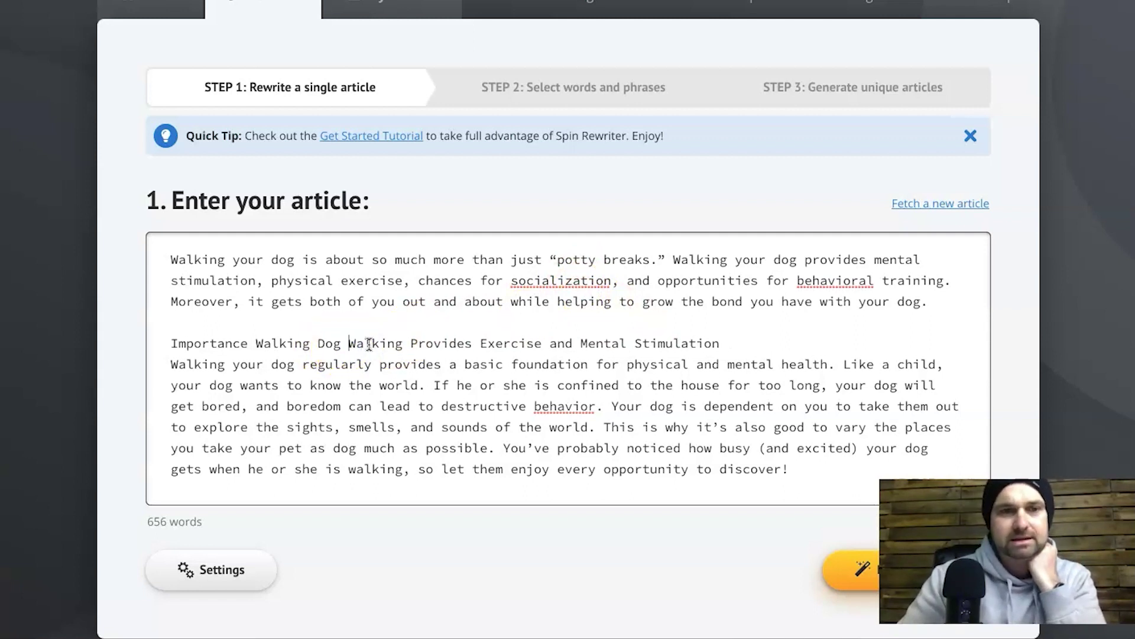
Correct "Socialization" to "Socialisation" in the subheading and the flagged "socialized" to "socialised" in the paragraph below it
scroll(504, 352, down, 3)
scroll(512, 357, down, 2)
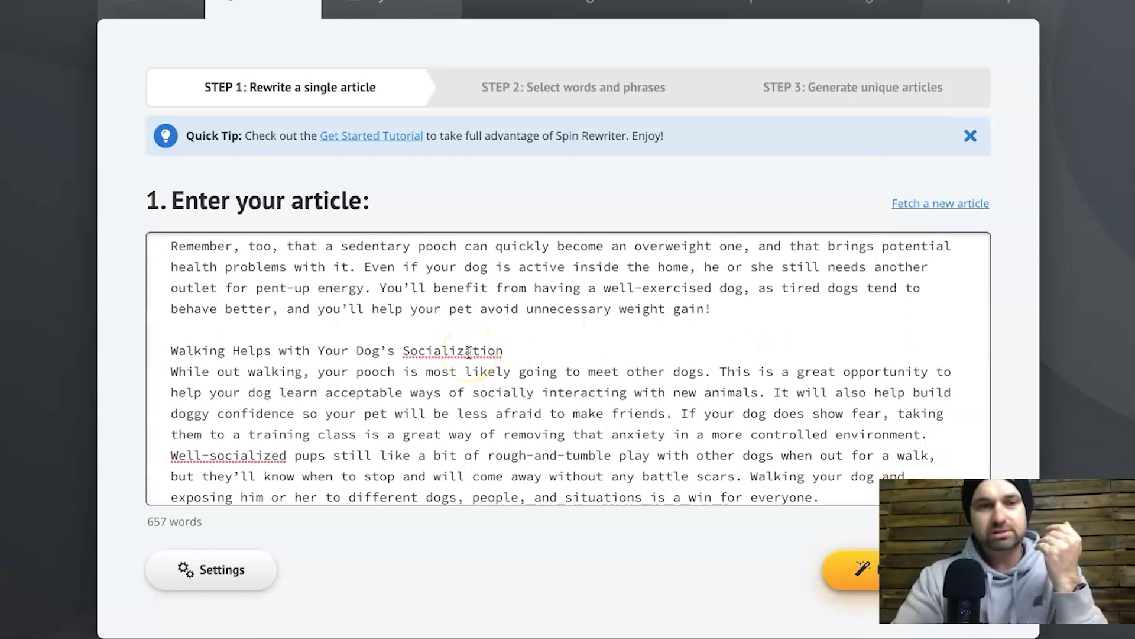
right_click(469, 352)
click(518, 362)
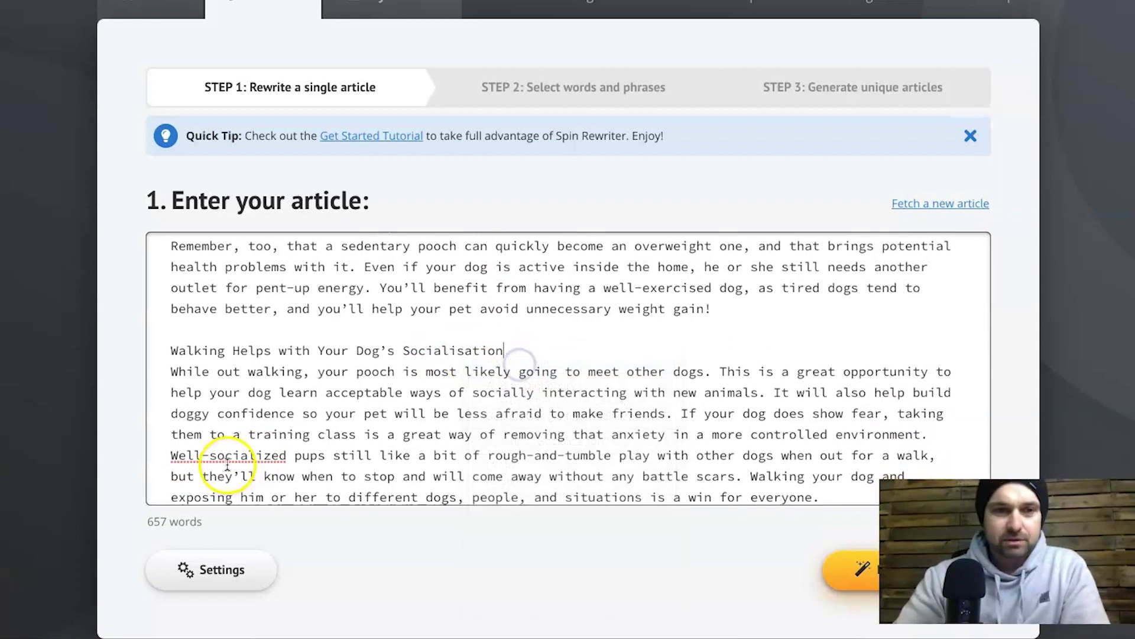
right_click(227, 467)
right_click(207, 452)
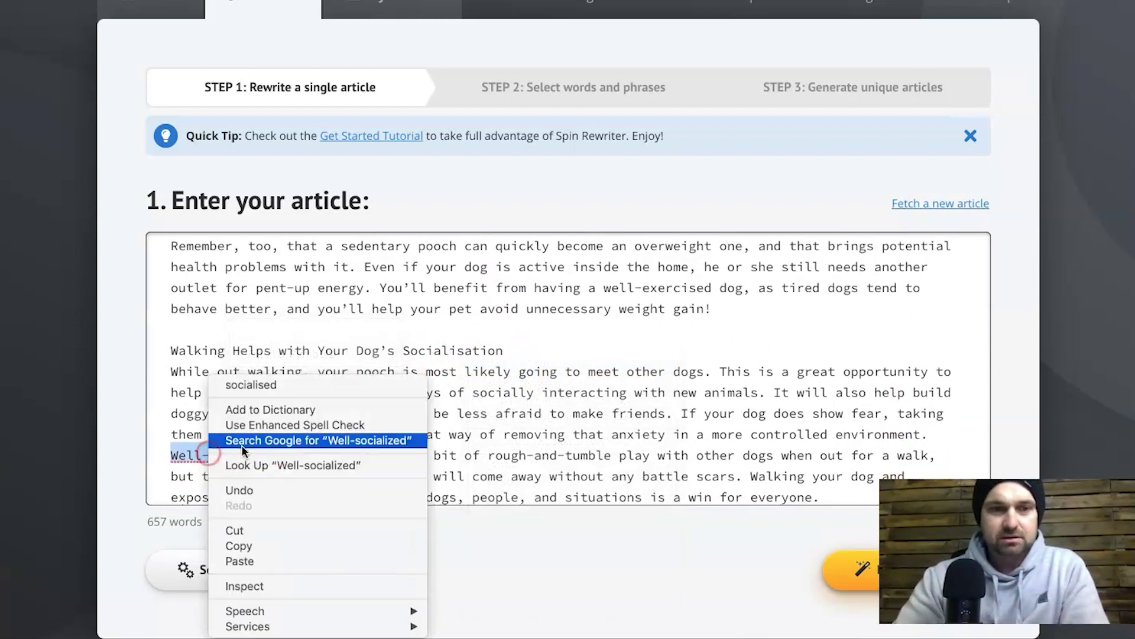
click(301, 385)
Correct the flagged spelling of "behavior" in the exercise paragraph and check the rest of the article for other flagged words
scroll(576, 391, up, 5)
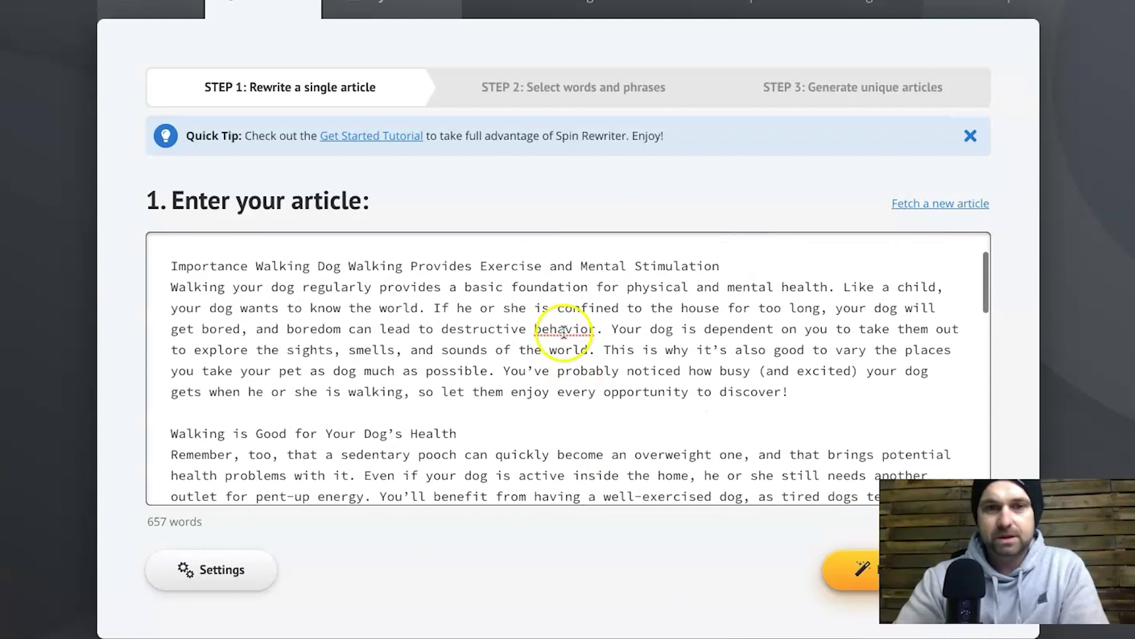
right_click(565, 328)
click(610, 337)
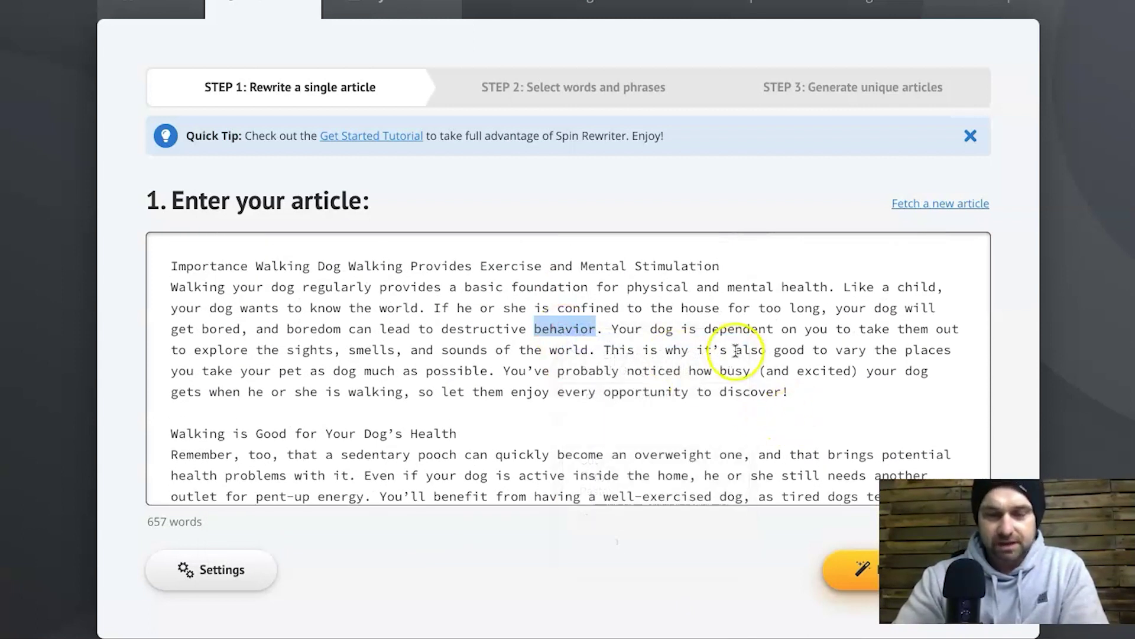
click(545, 443)
scroll(546, 440, down, 15)
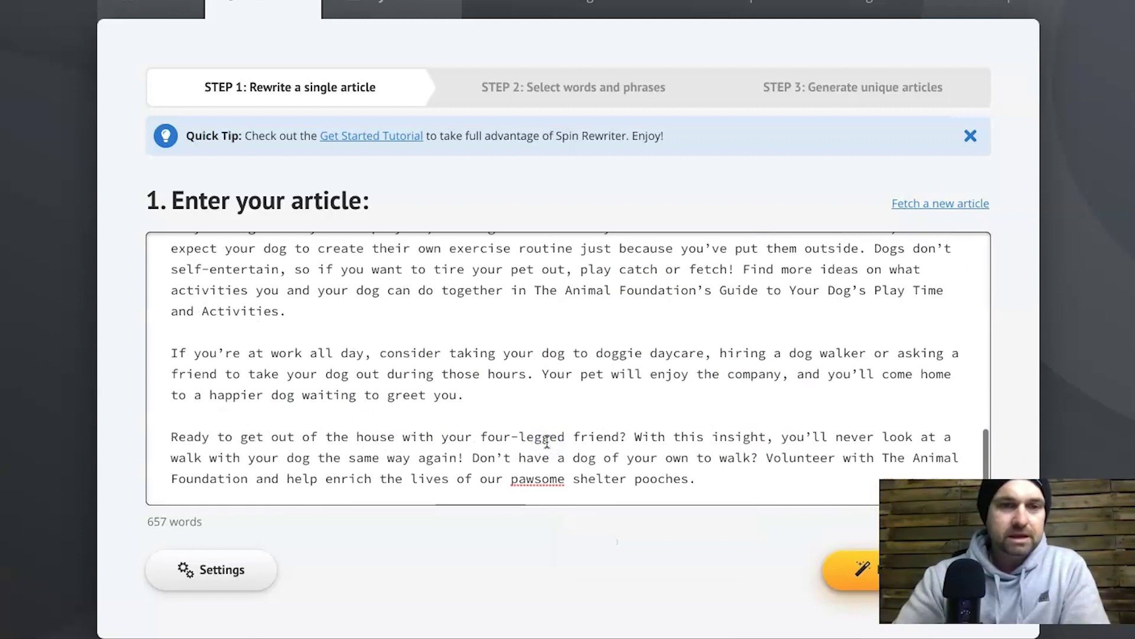
scroll(535, 424, up, 3)
scroll(535, 423, down, 3)
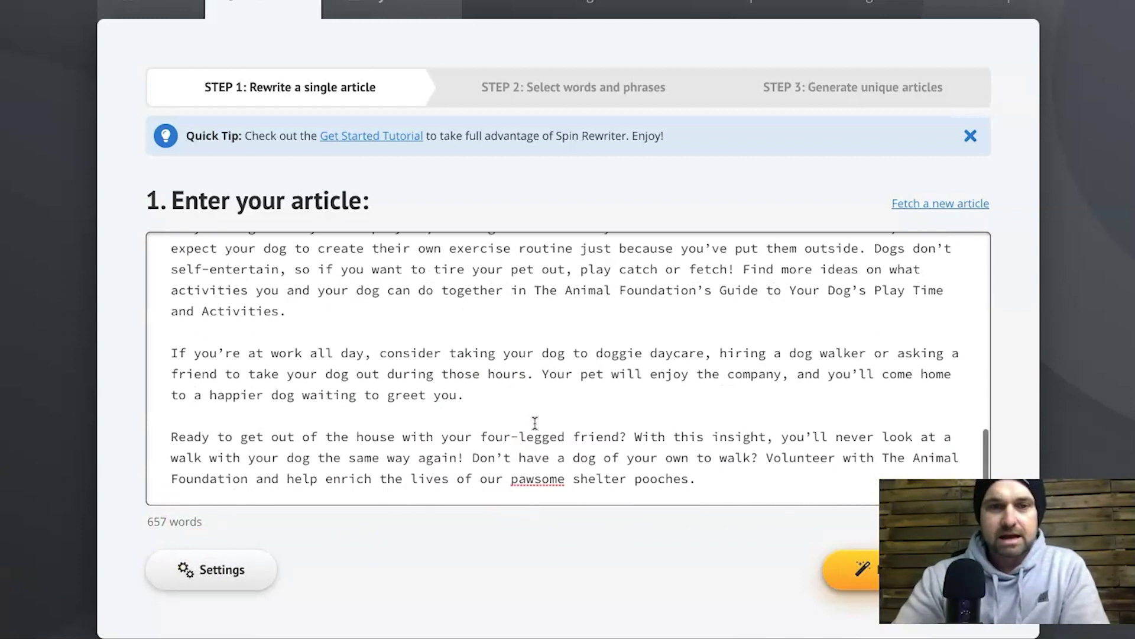
Open the rewriting settings for words and phrases and clear the existing protected keywords
click(244, 580)
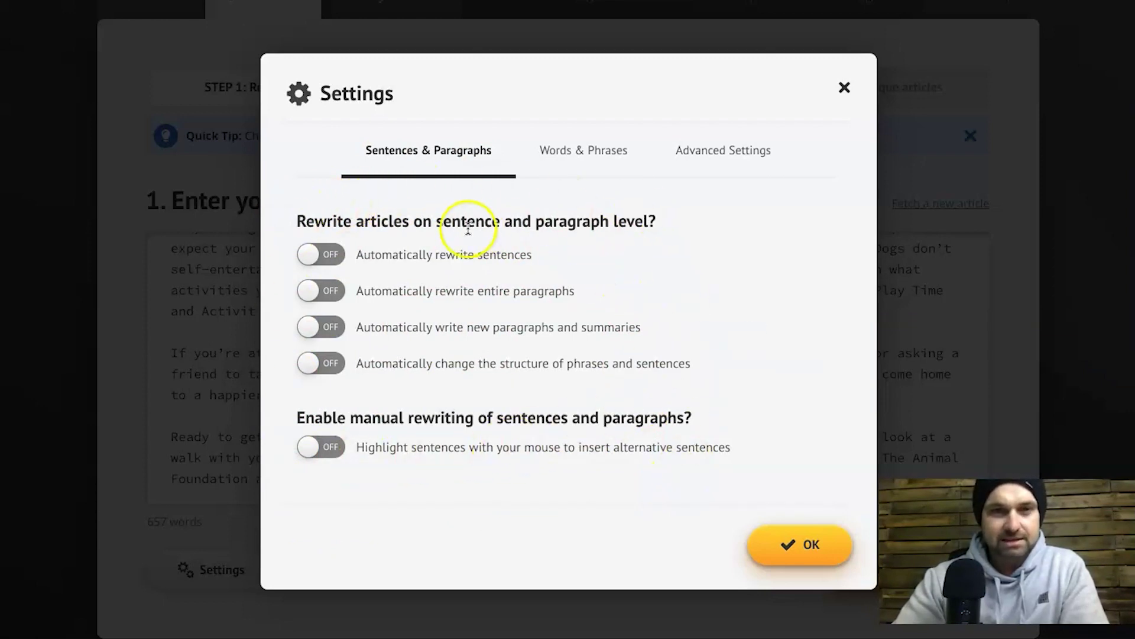
mouse_move(419, 256)
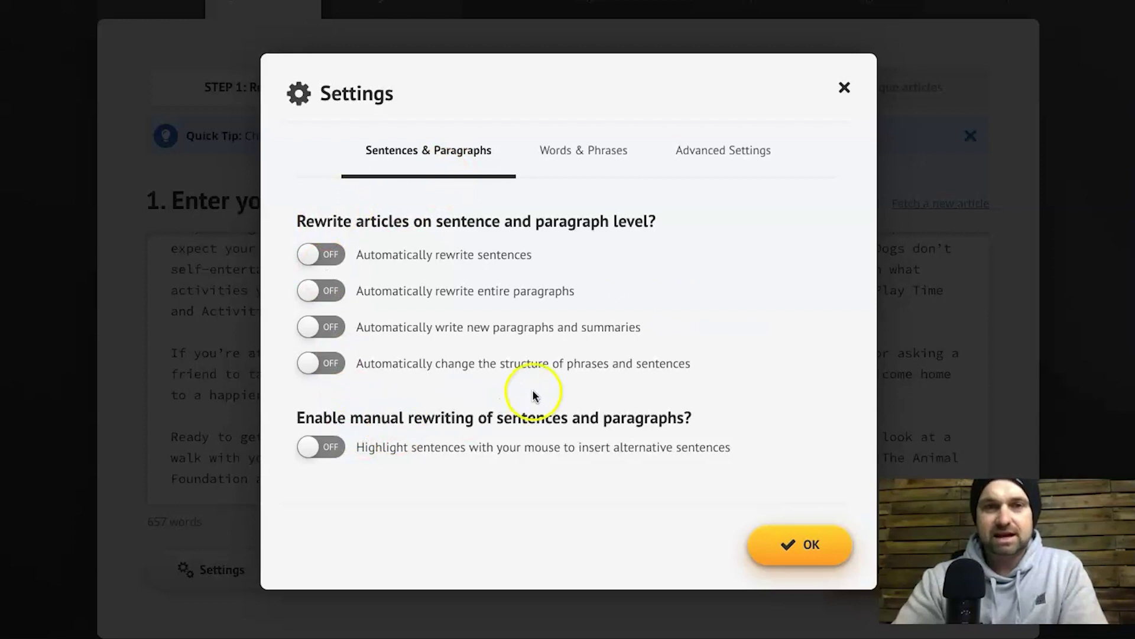
click(599, 161)
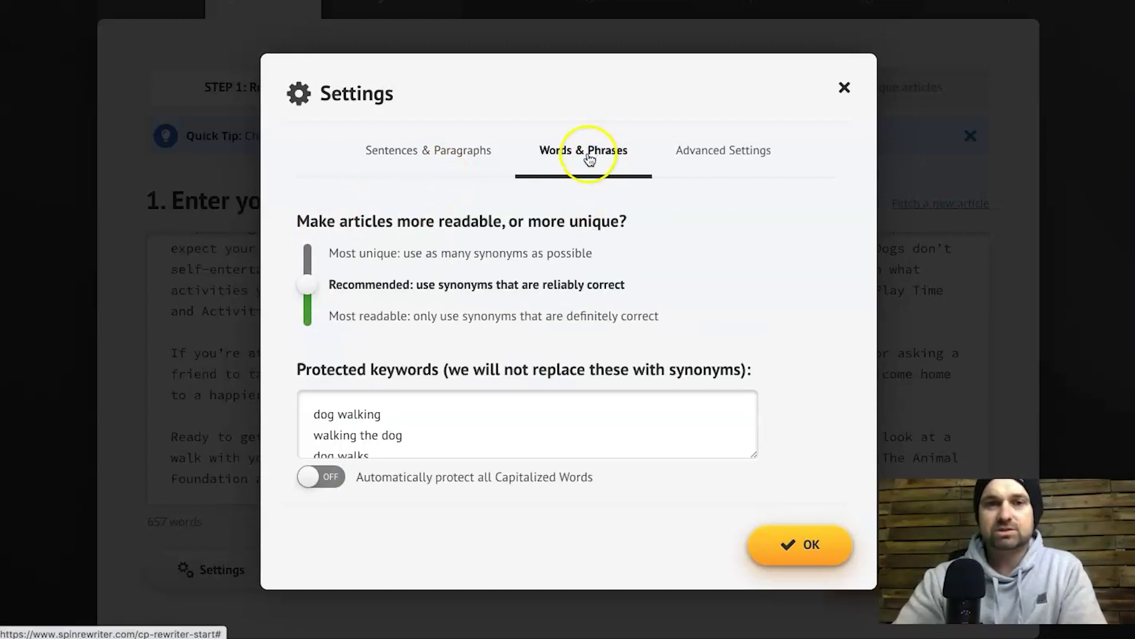
click(460, 434)
key(ctrl+a)
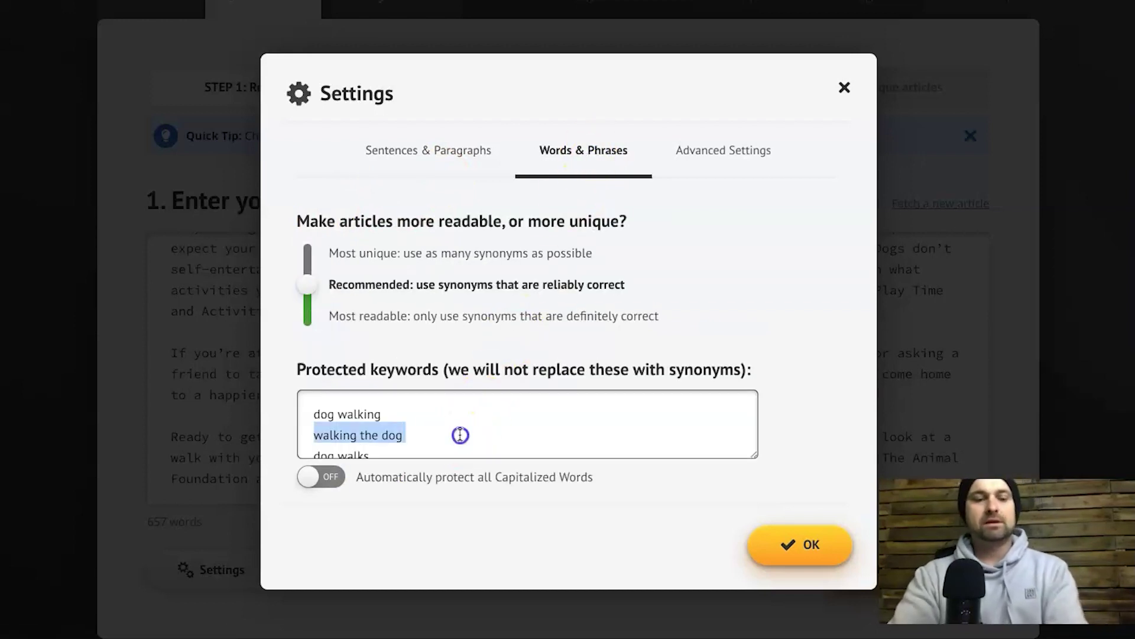
key(BackSpace)
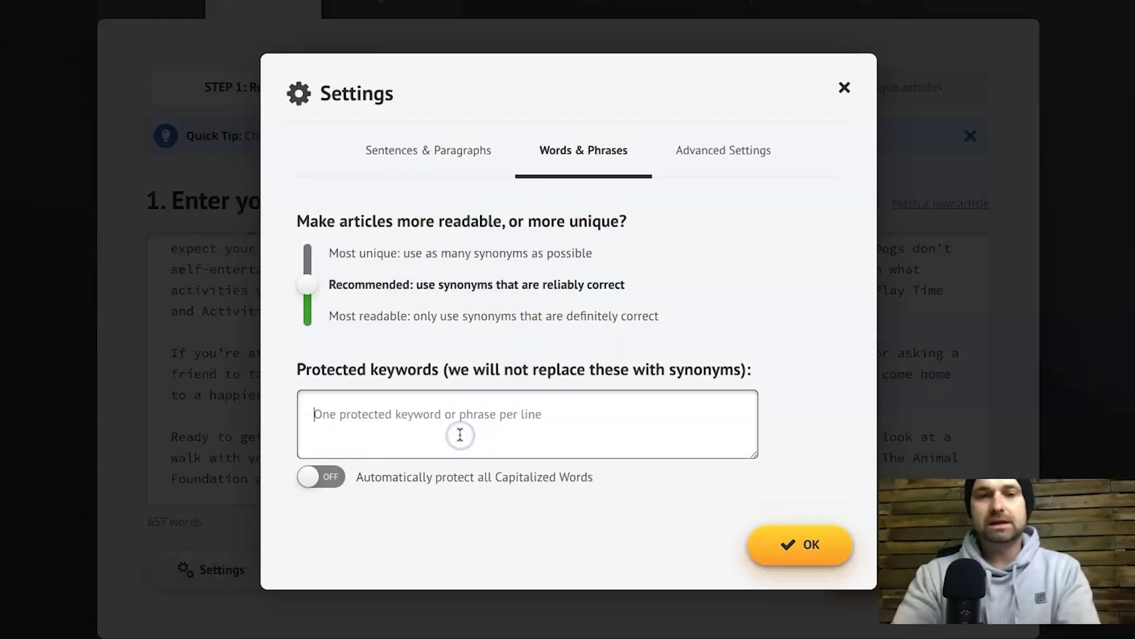
Enter the protected keywords "dog walking", "walking the dog", "dog's health", "dog" and "walking", one per line
click(394, 434)
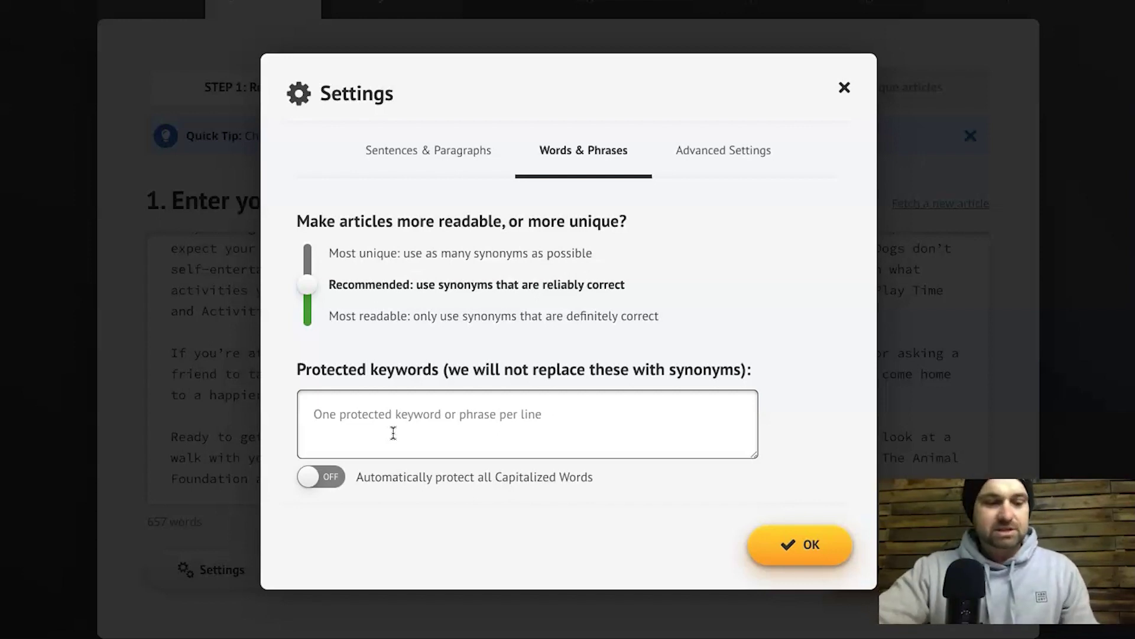
text(do)
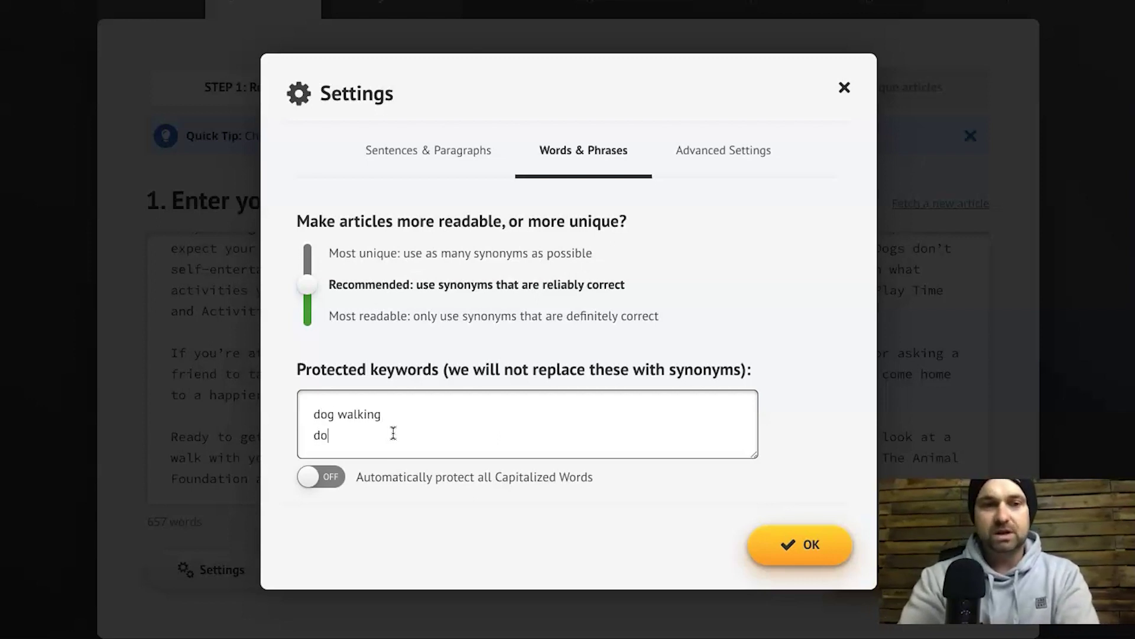
text(dog)
key(Return)
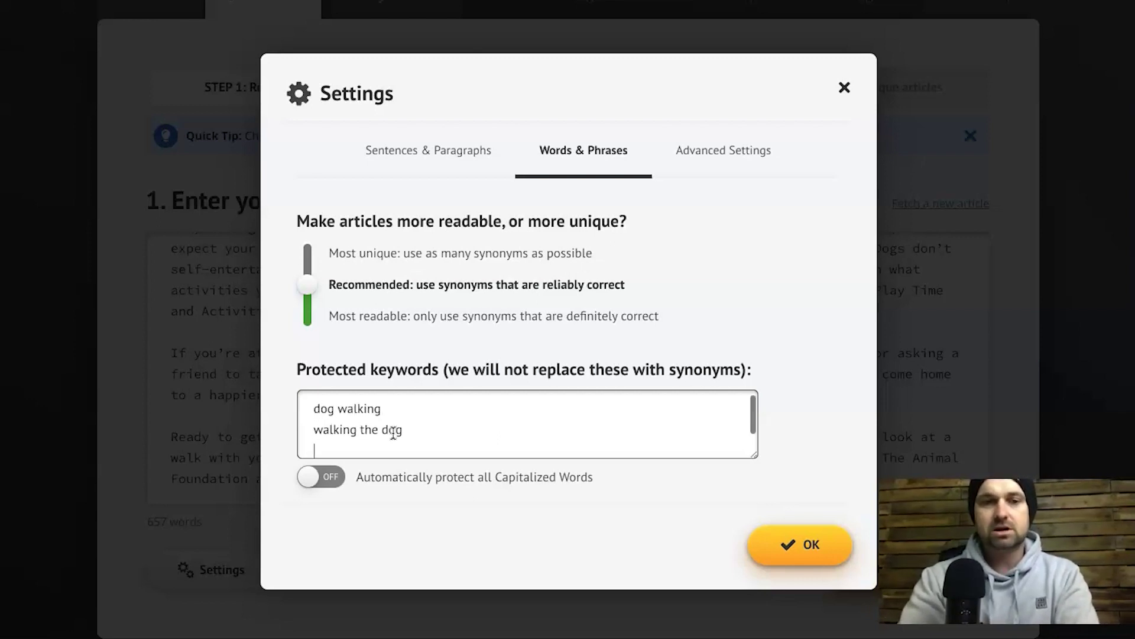
text(dog's health)
key(Return)
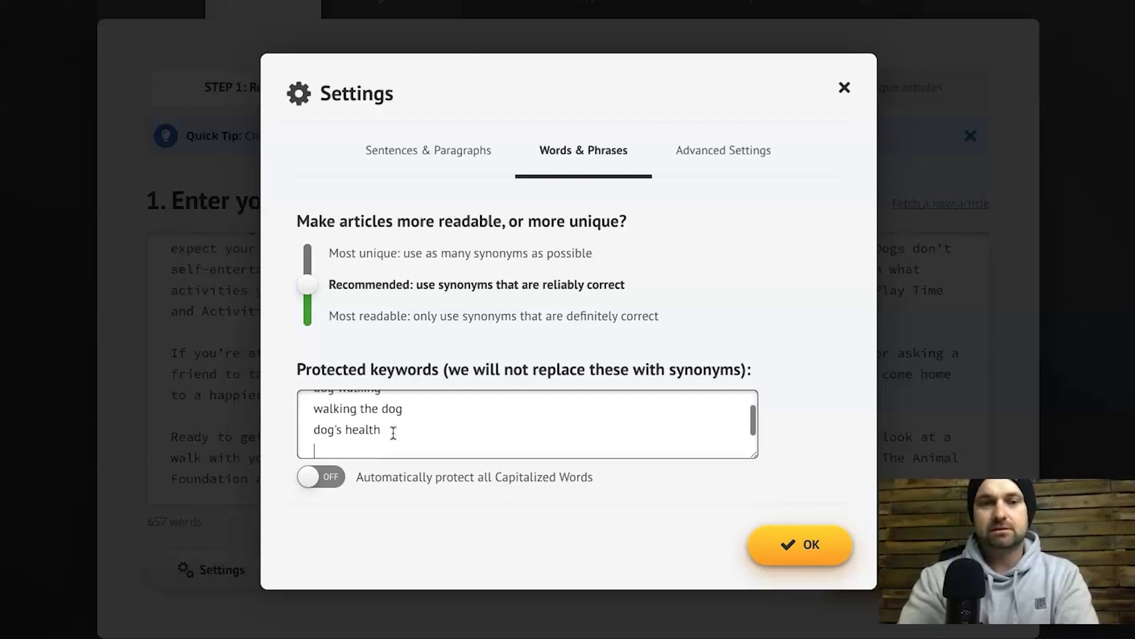
text(dog)
key(Return)
text(walkin)
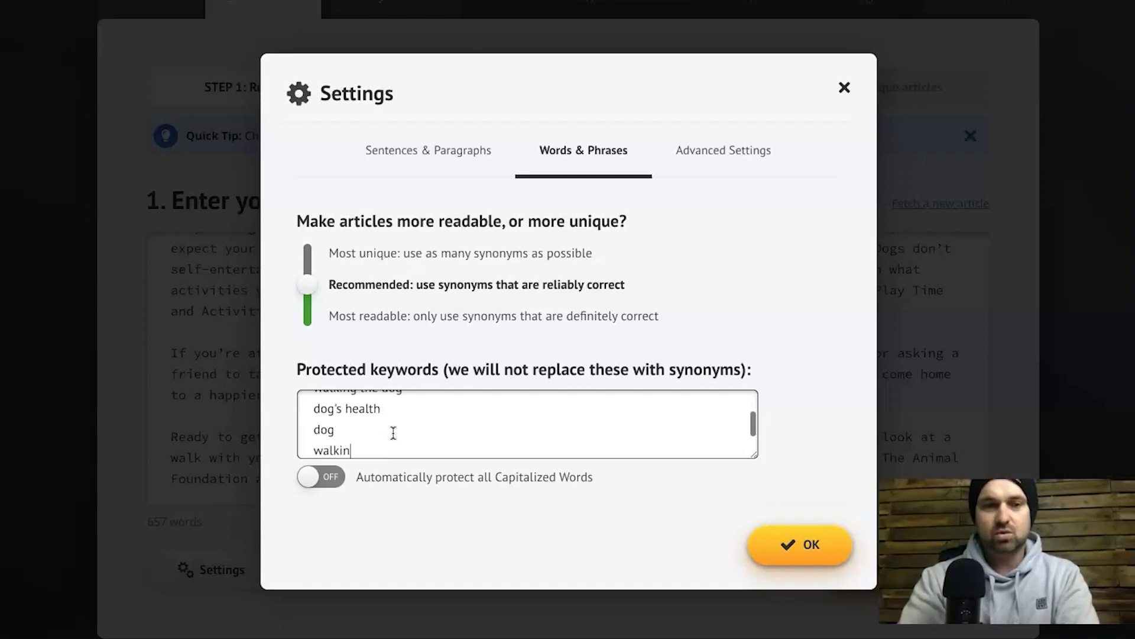
text(g)
key(Return)
Review the list of protected keywords from first to last entry
click(423, 402)
scroll(393, 426, up, 1)
scroll(390, 426, down, 1)
scroll(390, 425, up, 2)
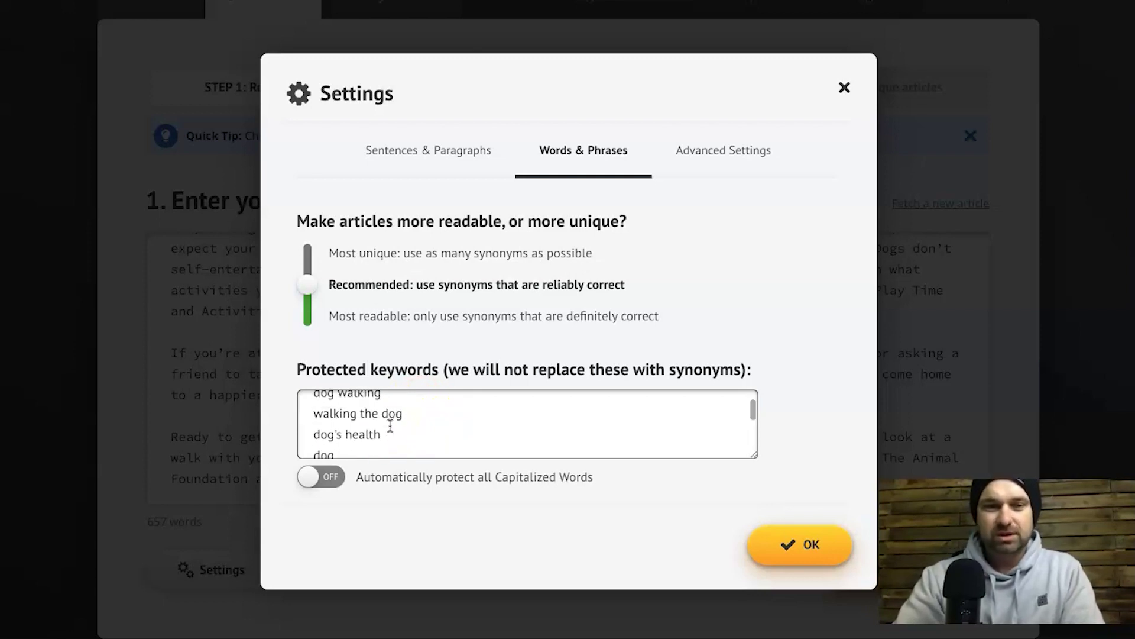
scroll(390, 426, up, 1)
click(437, 413)
scroll(438, 414, down, 3)
click(425, 407)
click(456, 436)
scroll(459, 440, up, 3)
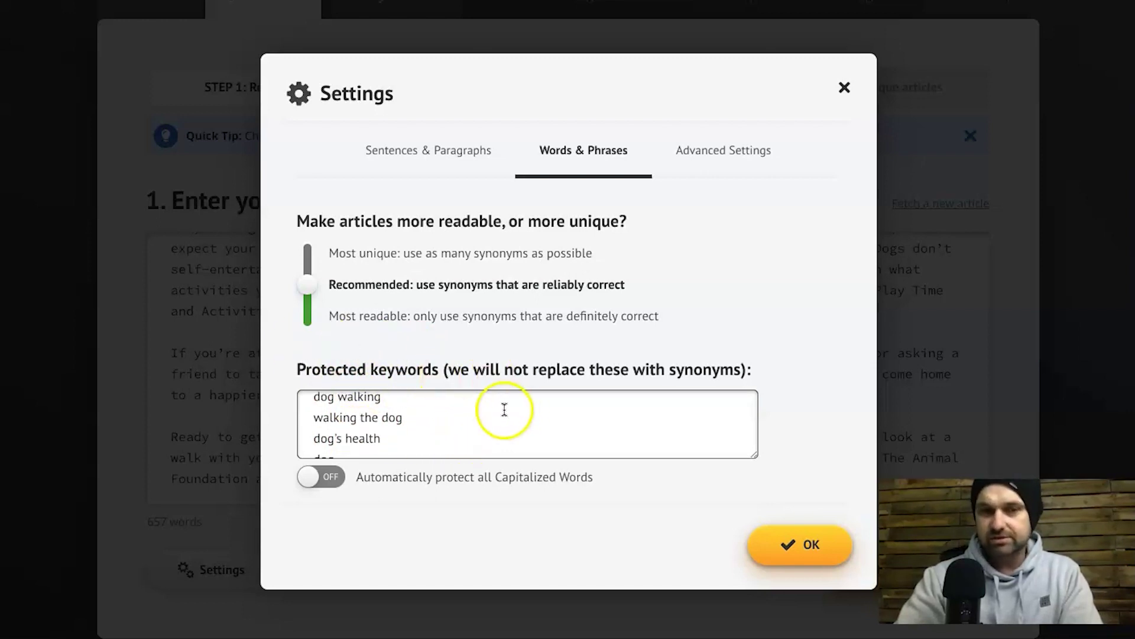
scroll(399, 408, up, 1)
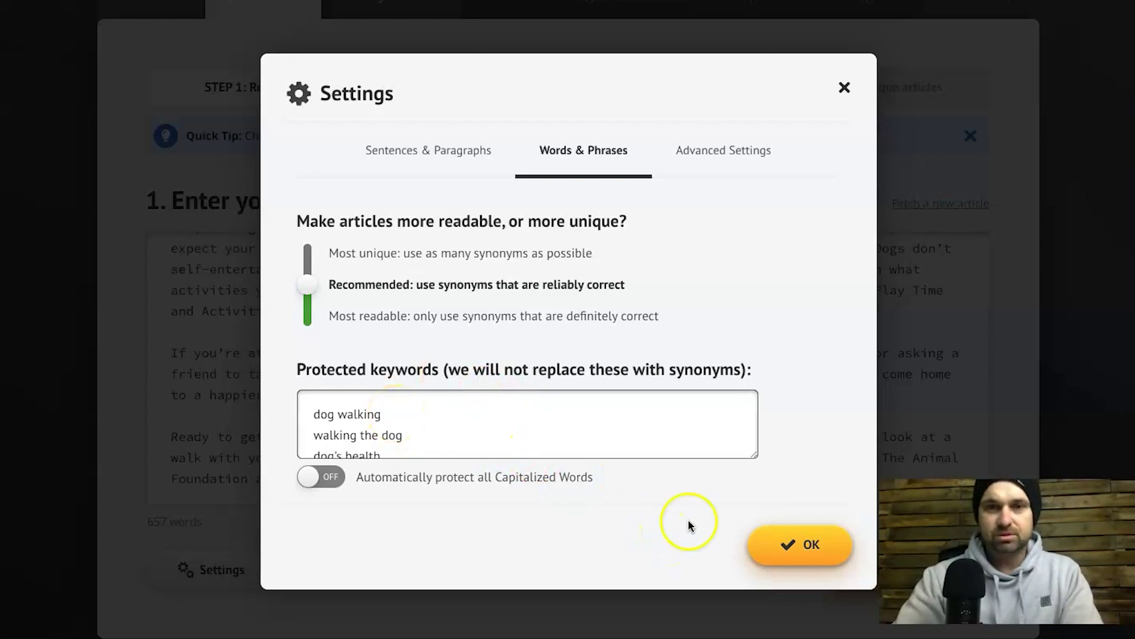
Check the advanced rewriting settings, return to the words and phrases settings, and accept the configuration
click(725, 149)
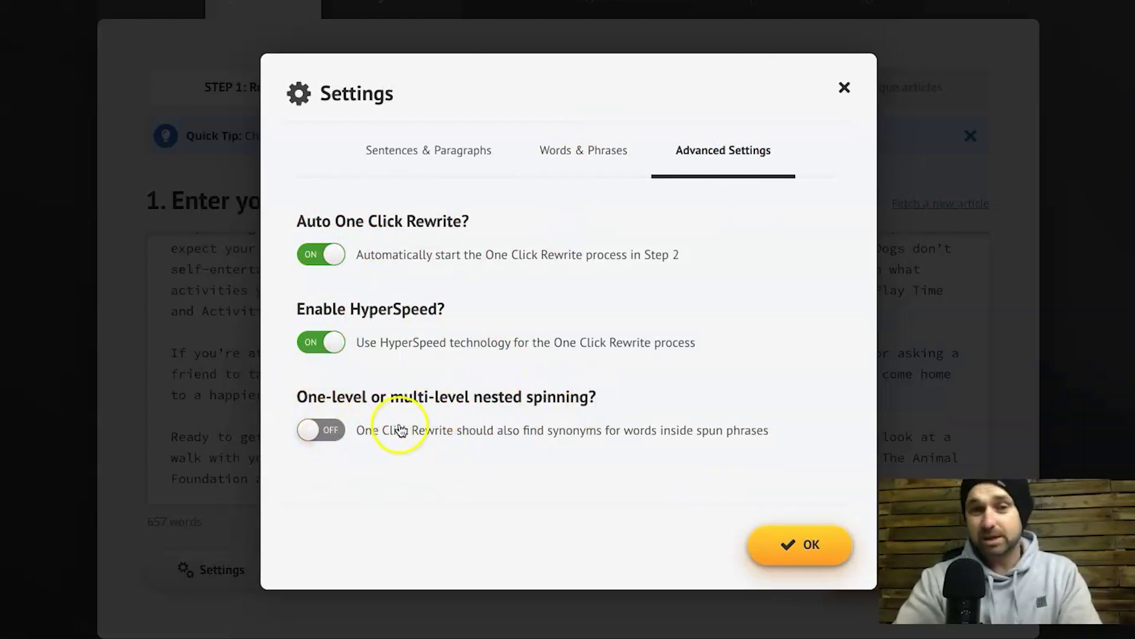
click(633, 158)
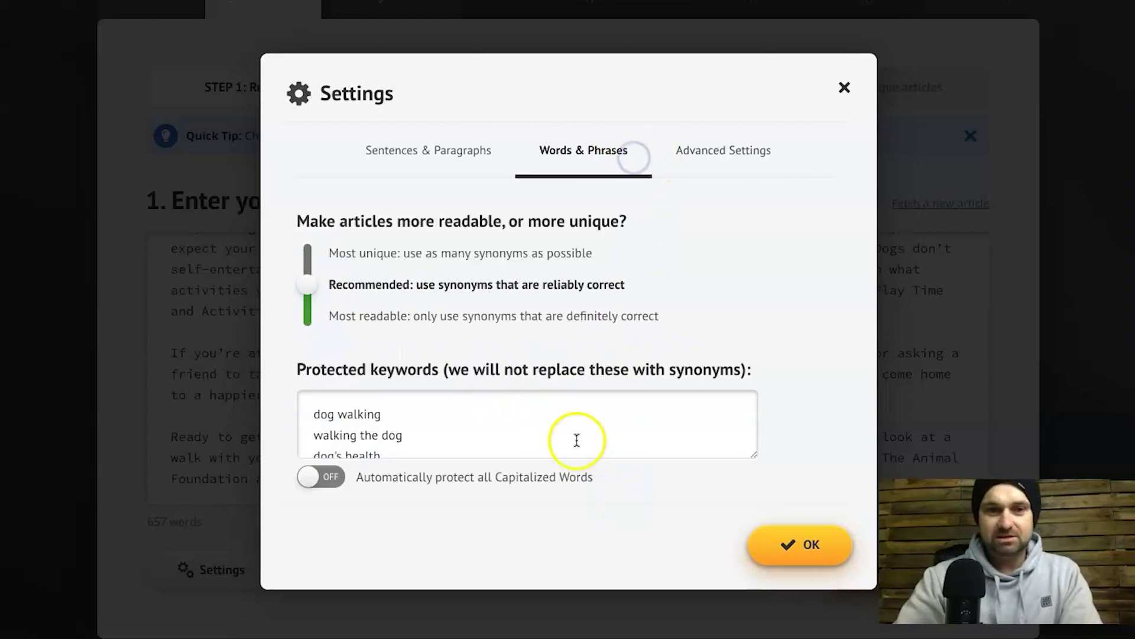
click(802, 542)
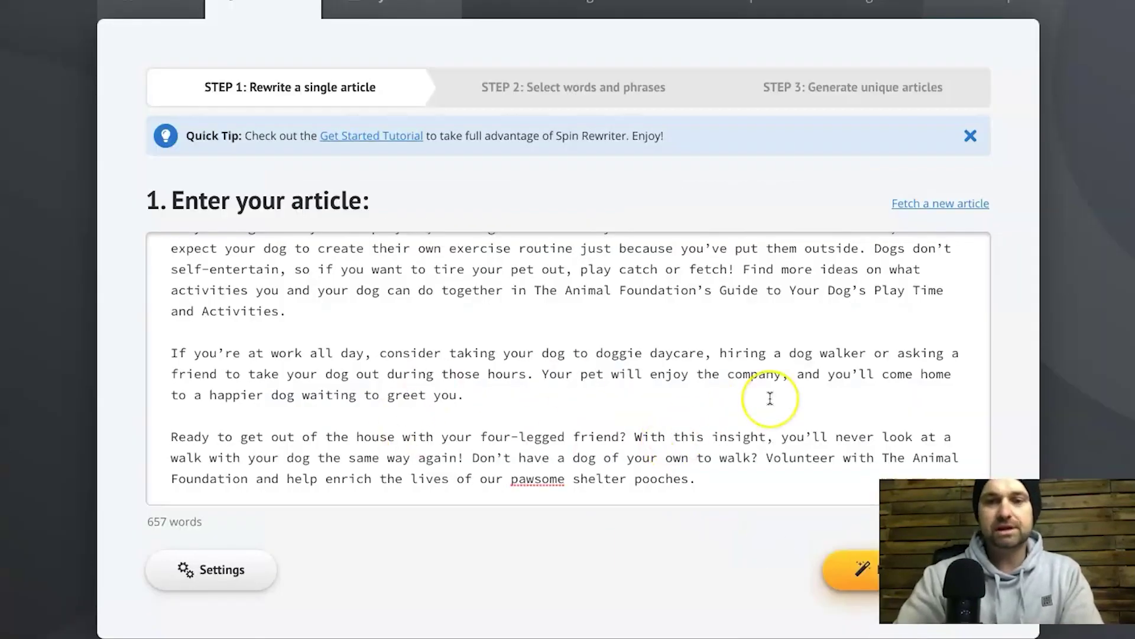
Replace the flagged word "pawsome" in the article's last sentence with "awesome"
scroll(768, 398, down, 2)
click(520, 406)
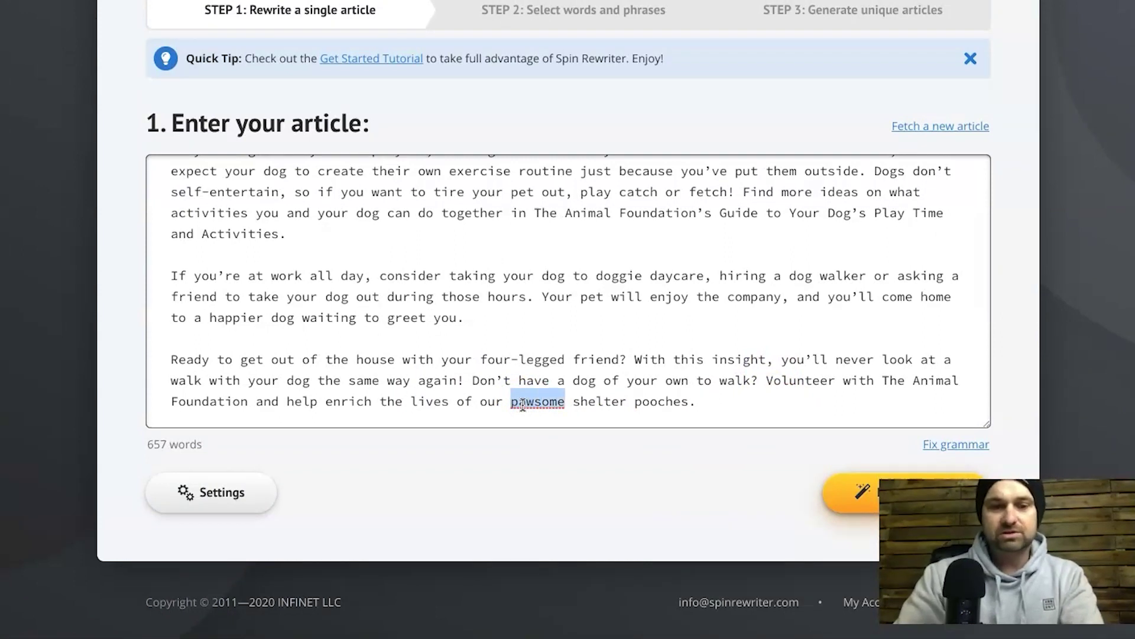
text(awesome)
Start rewriting the article and let the One Click Rewrite process insert the recommended synonyms
click(776, 496)
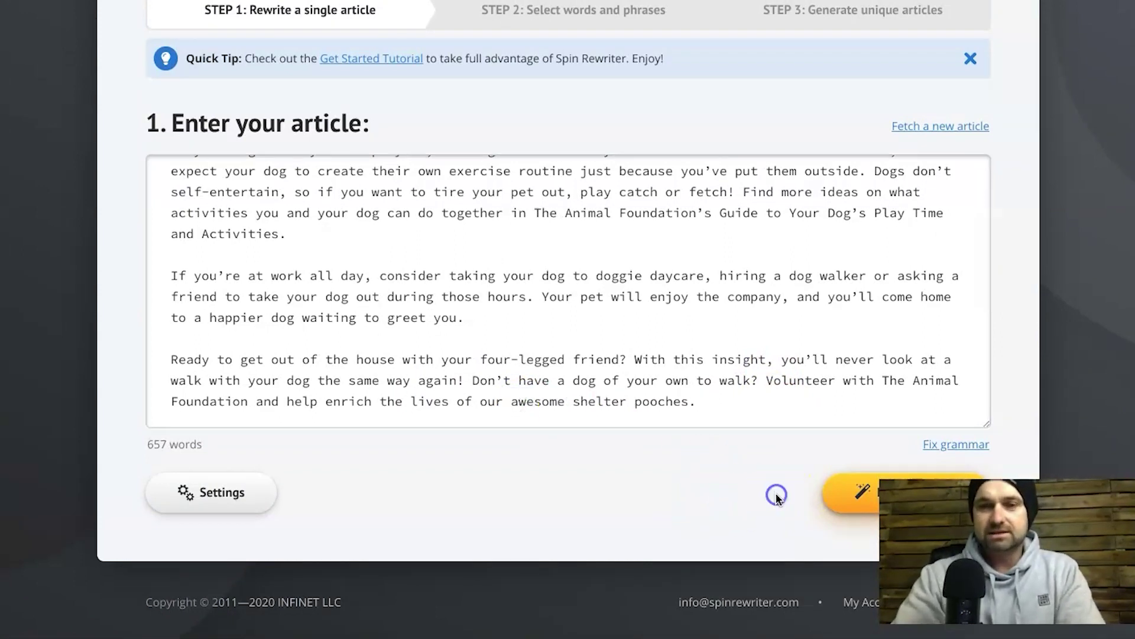
click(851, 491)
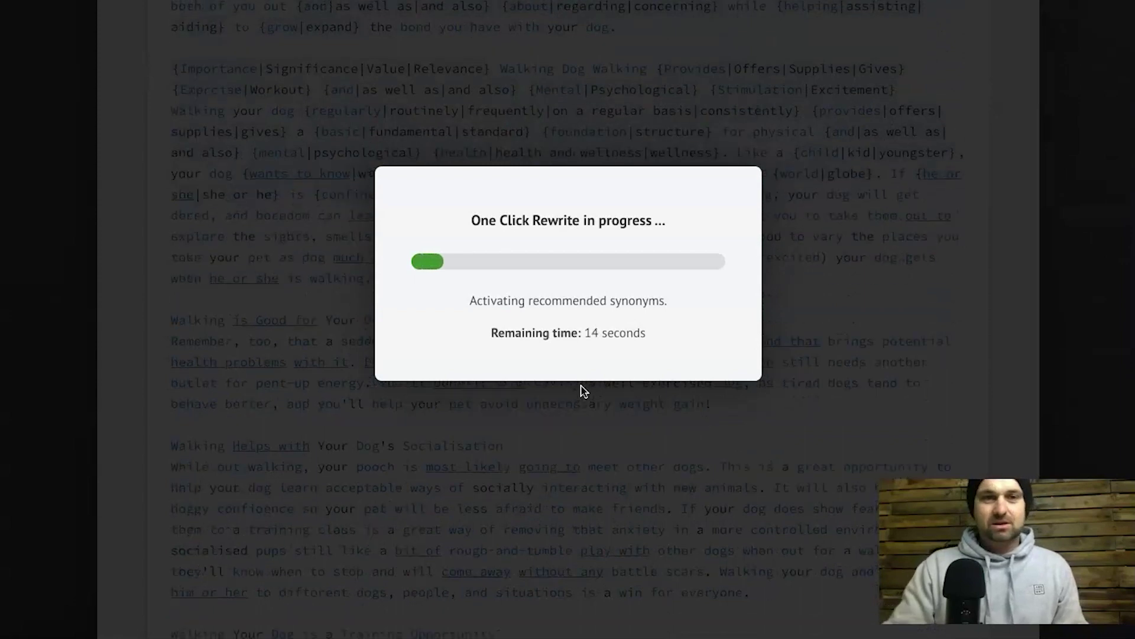
click(593, 133)
click(542, 335)
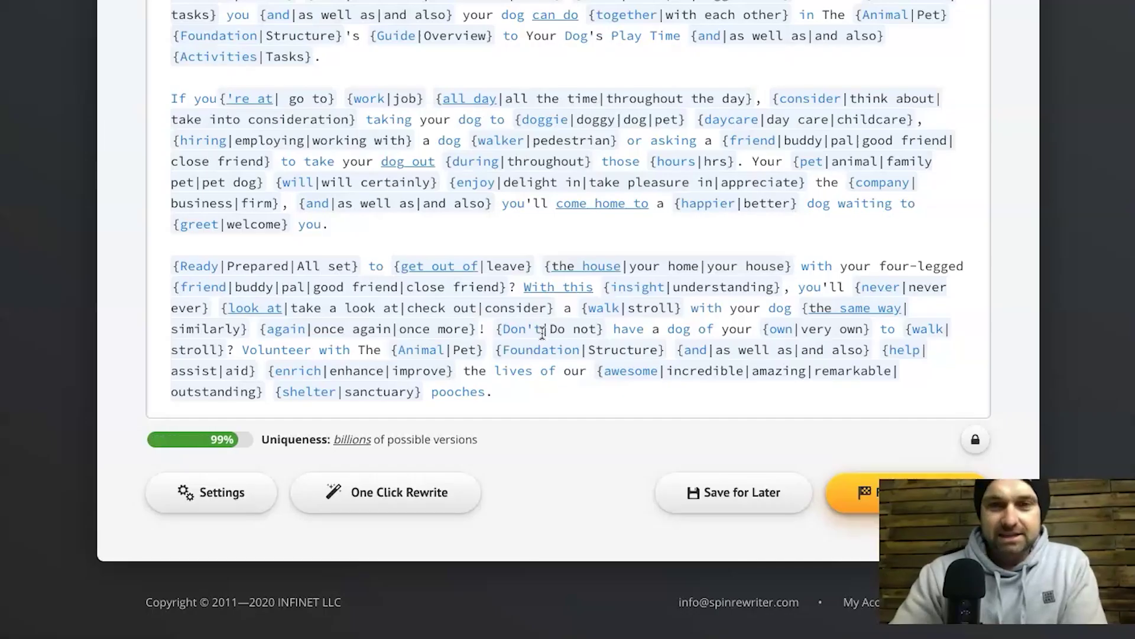
click(656, 335)
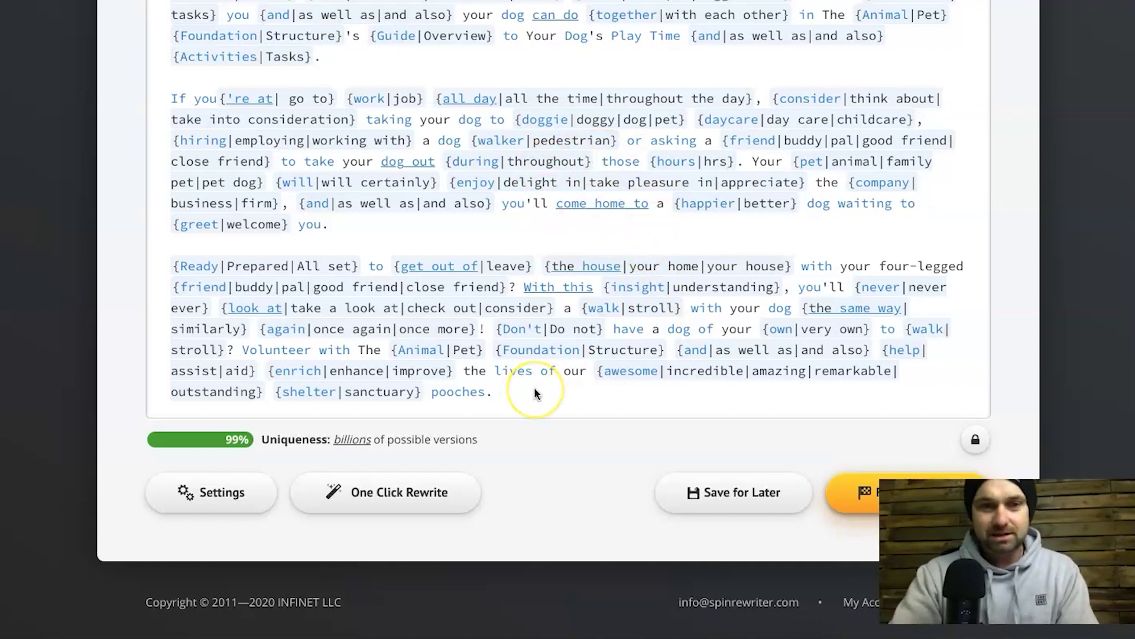
Look over the whole rewritten article from its opening paragraph to the last line, highlighting the full text along the way
scroll(534, 392, up, 2)
scroll(534, 387, up, 15)
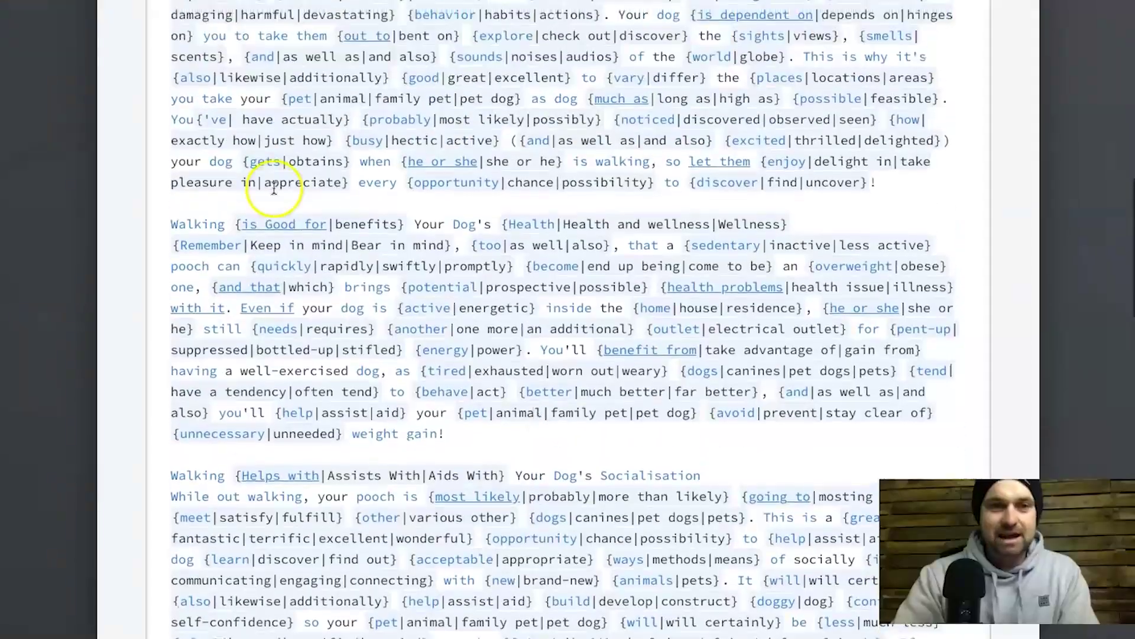
scroll(274, 188, up, 6)
scroll(274, 188, down, 2)
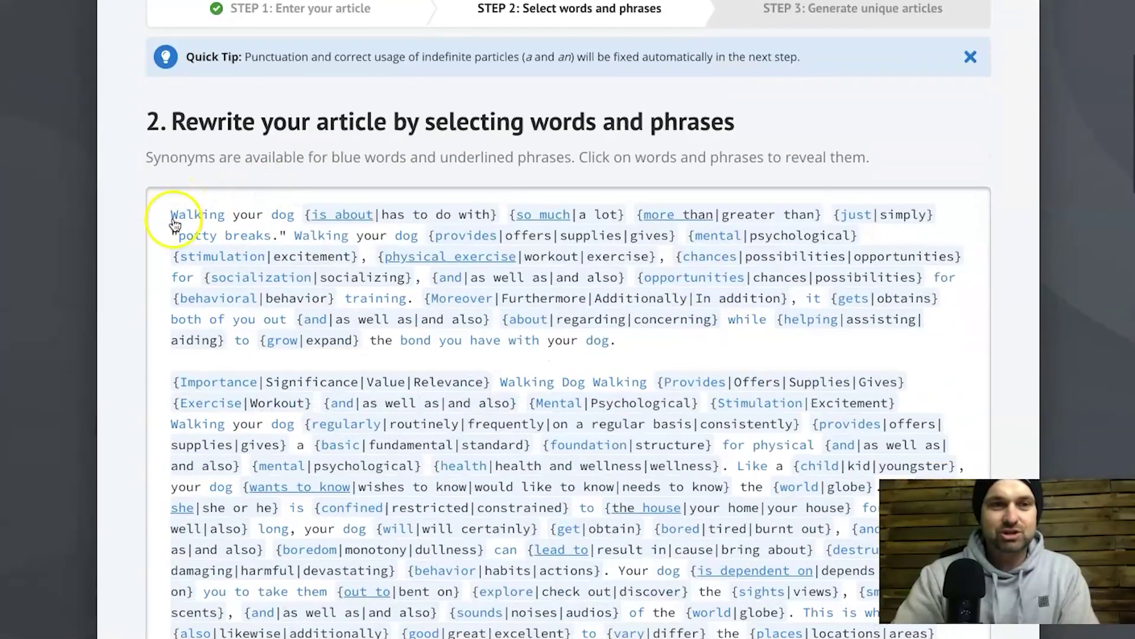
drag(161, 215, 515, 412)
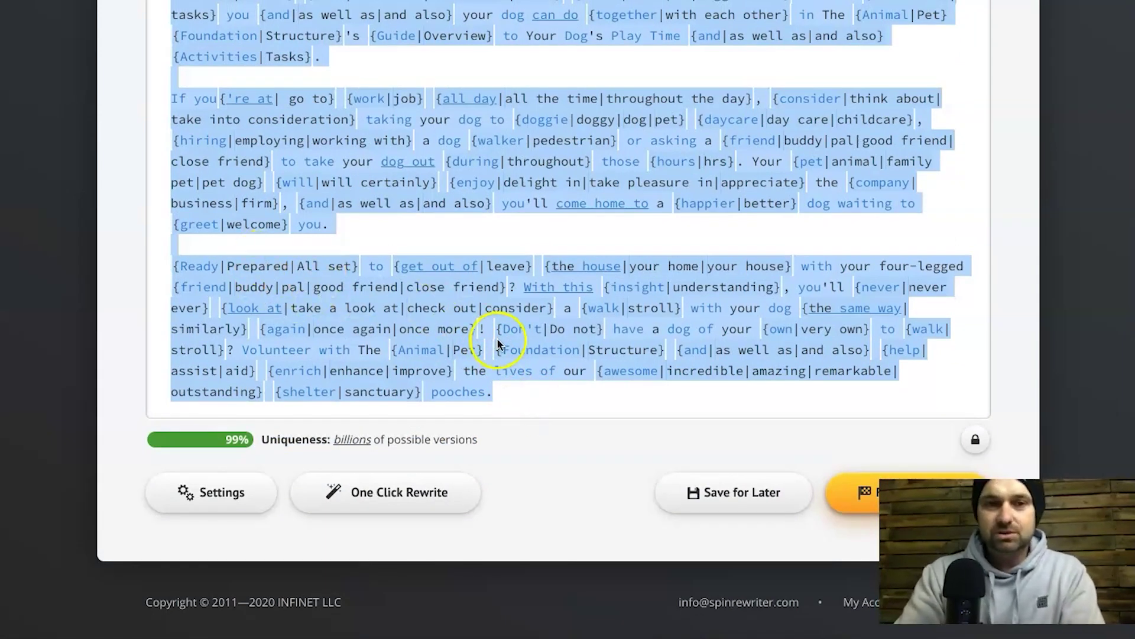
click(518, 407)
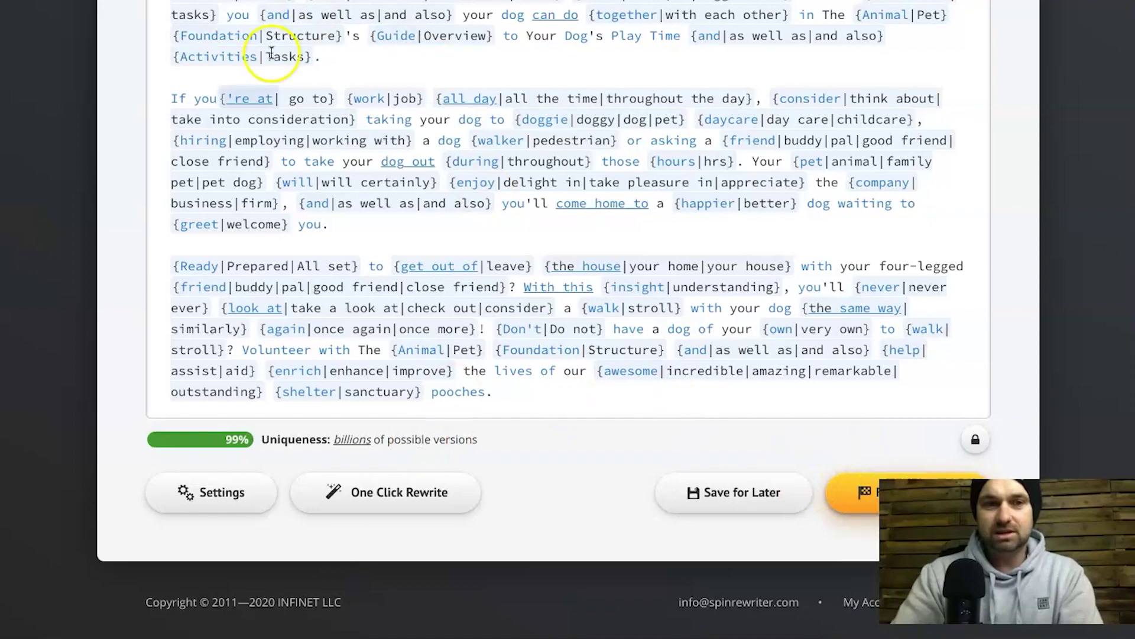
scroll(375, 268, up, 15)
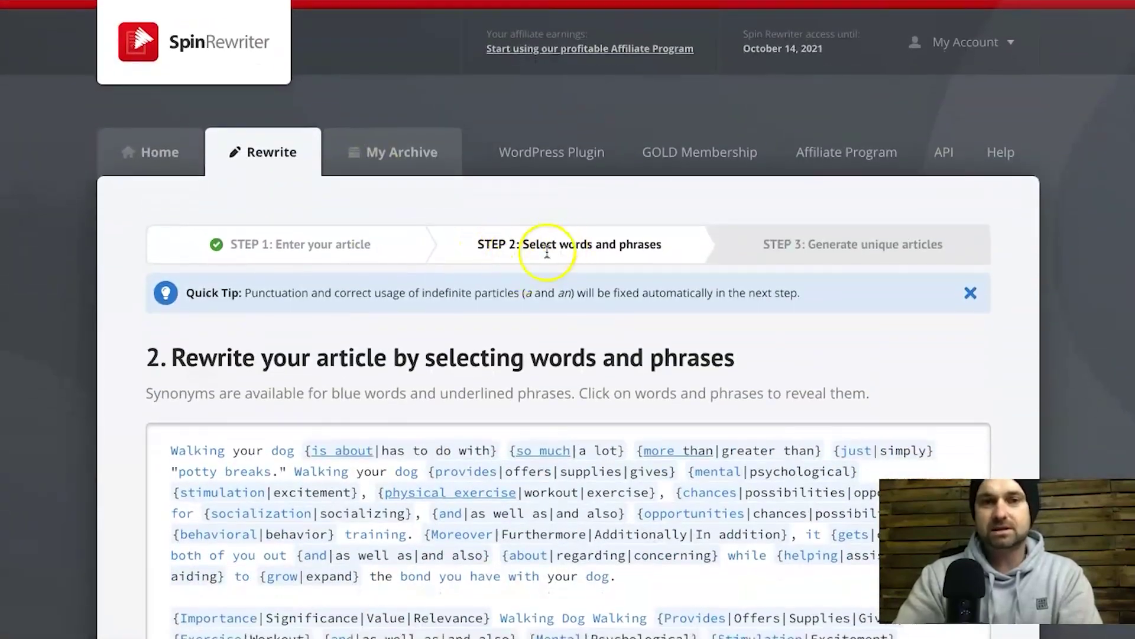
scroll(603, 275, down, 15)
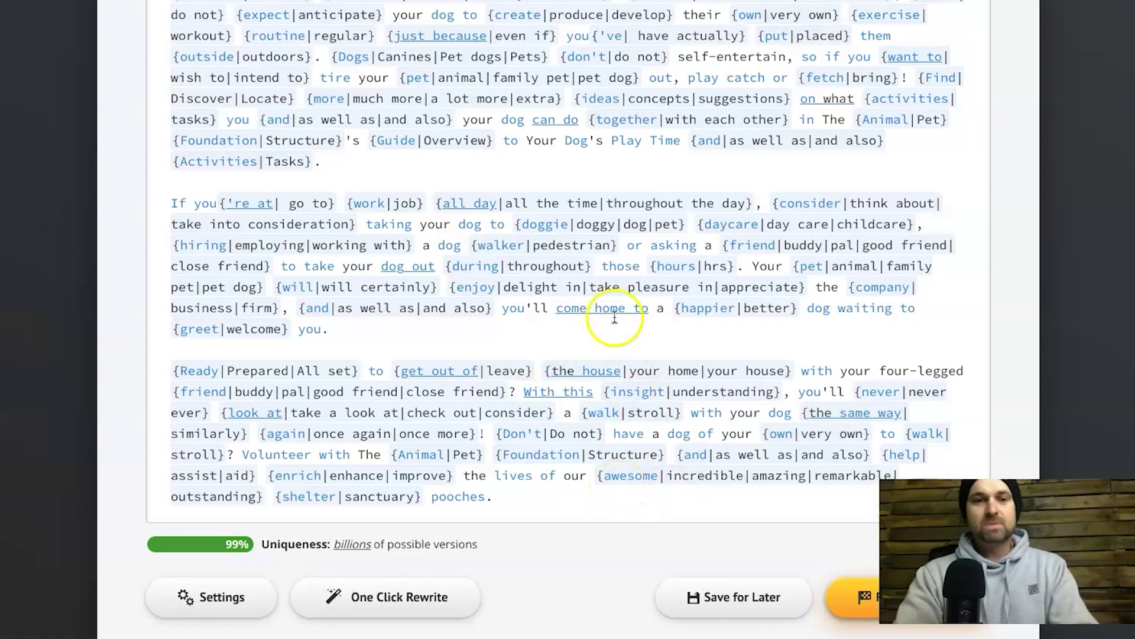
scroll(583, 333, up, 5)
scroll(583, 333, up, 15)
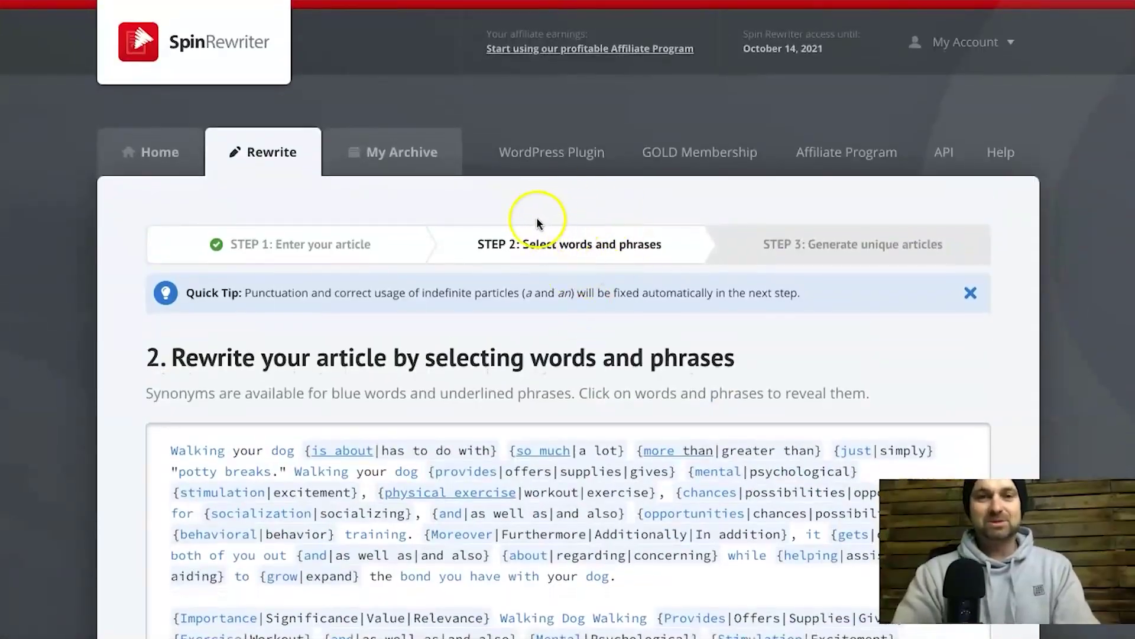
scroll(556, 456, down, 5)
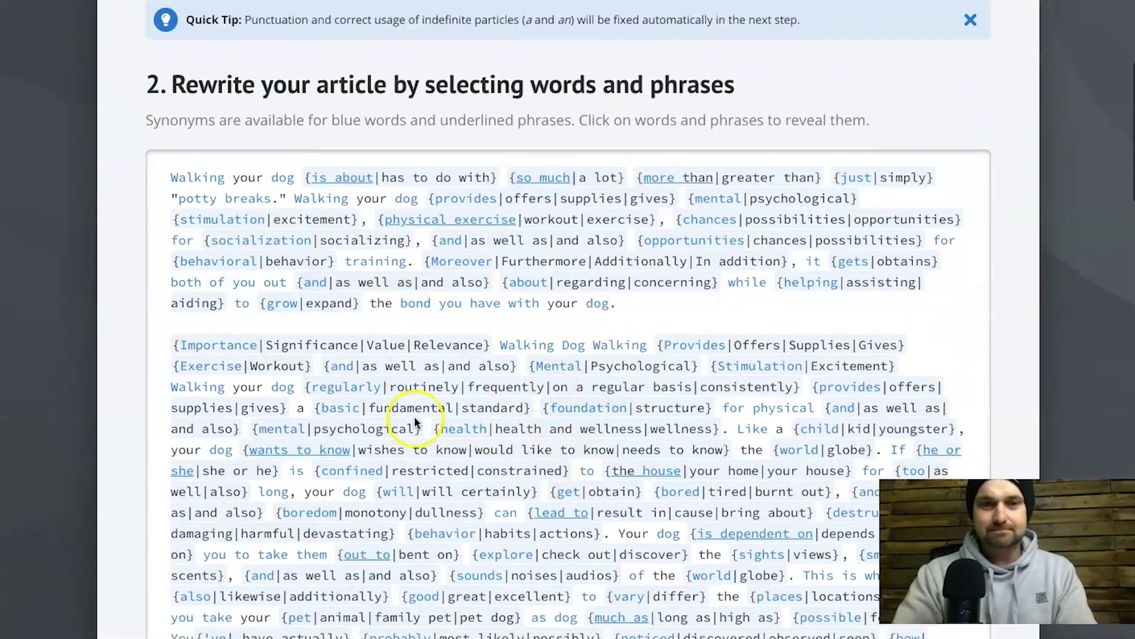
scroll(469, 330, up, 5)
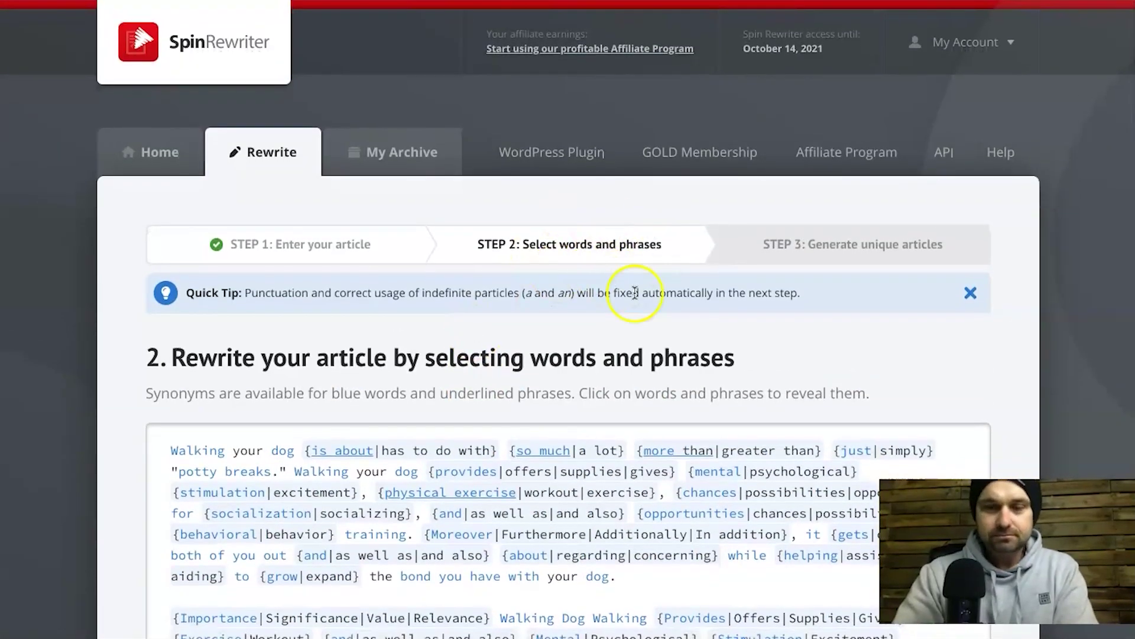
Examine the synonym alternatives section by section, checking how the protected dog-walking keywords were treated in the subheadings and paragraphs
scroll(628, 296, down, 5)
scroll(634, 291, down, 4)
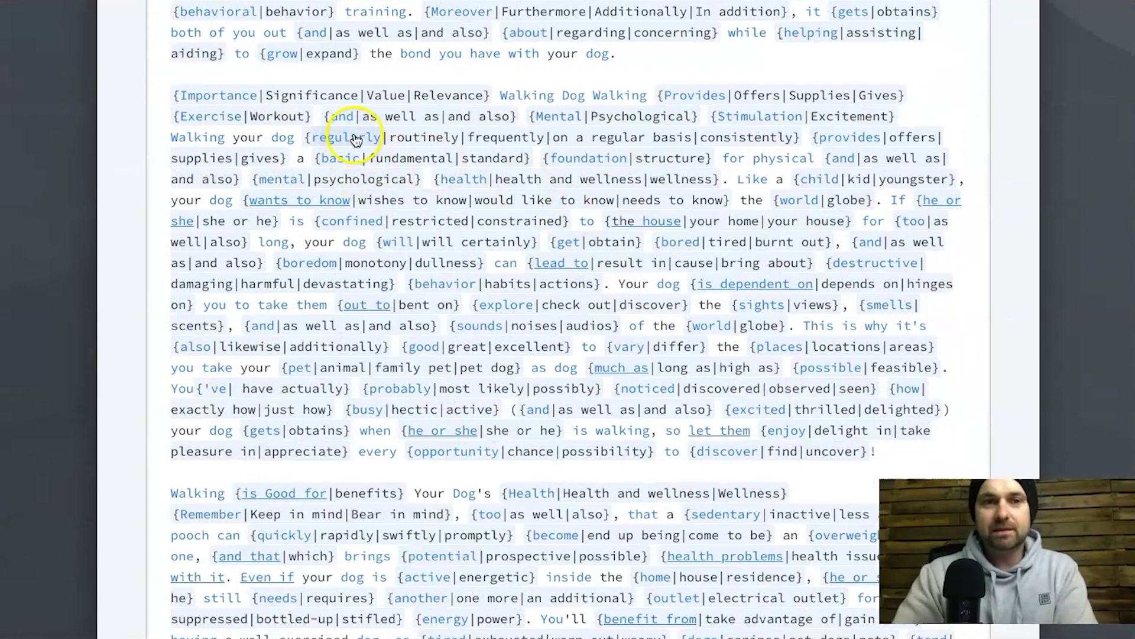
scroll(773, 246, down, 4)
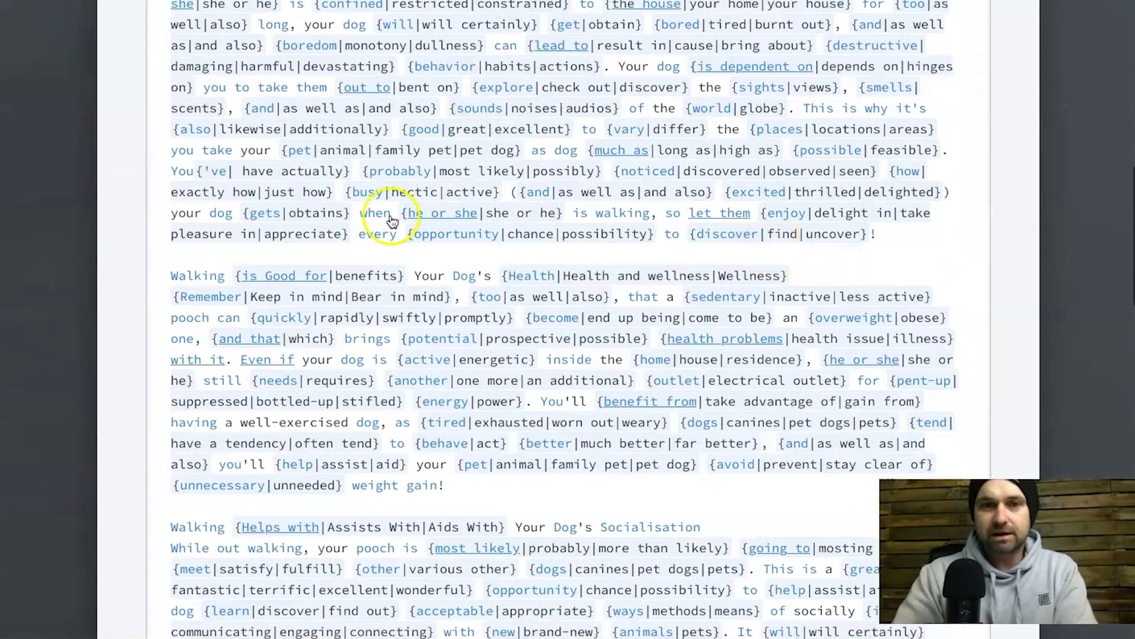
scroll(583, 274, down, 6)
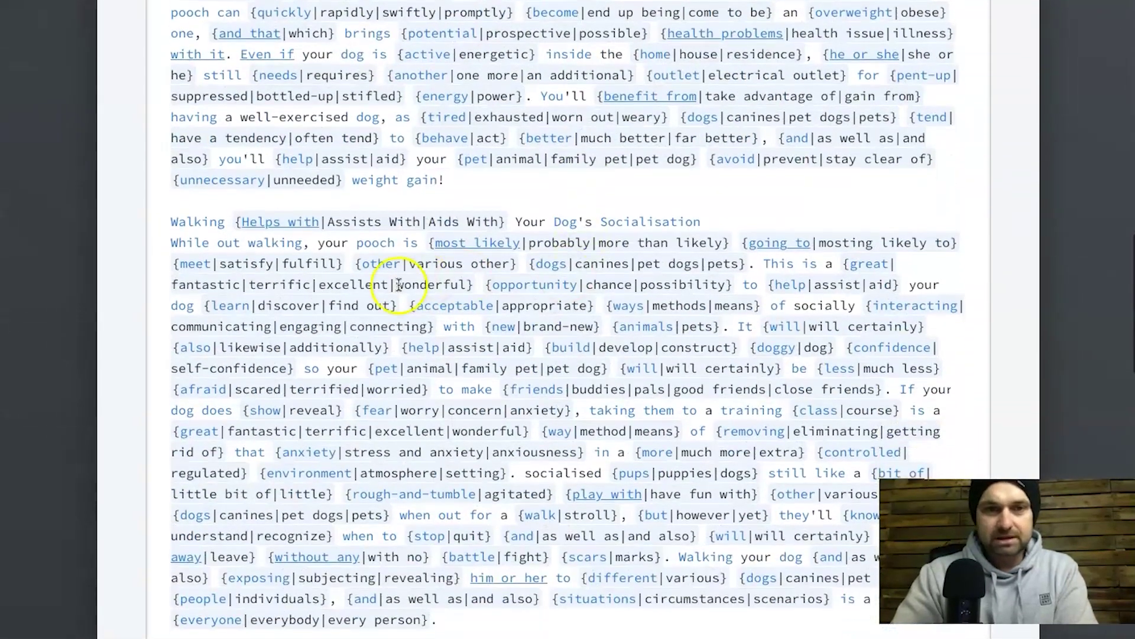
scroll(366, 293, down, 6)
scroll(366, 384, down, 4)
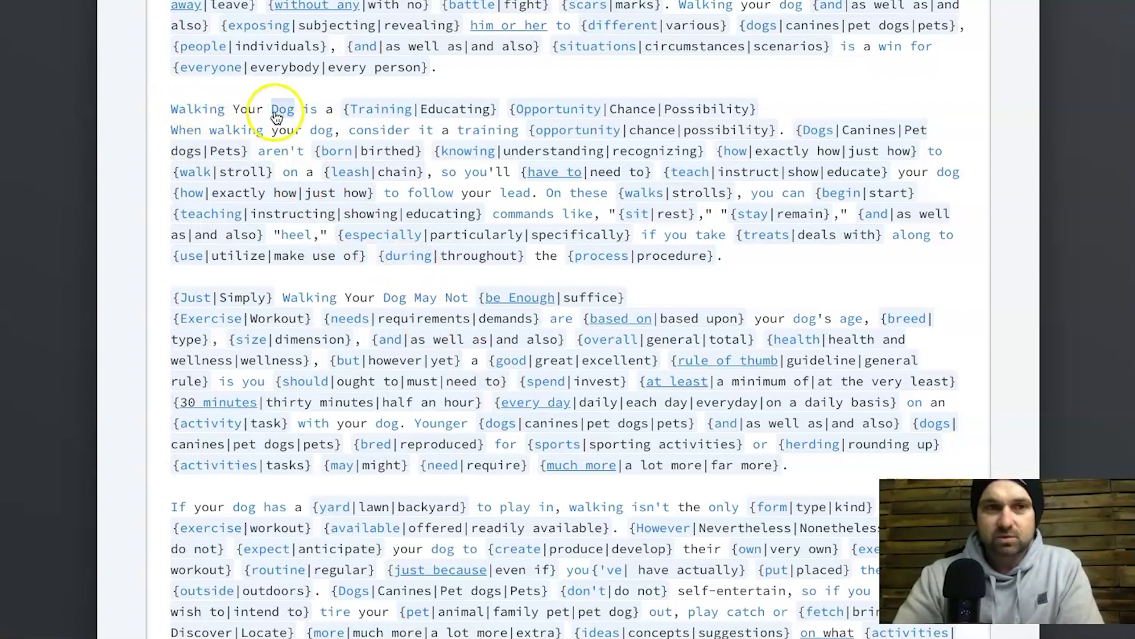
scroll(243, 111, up, 4)
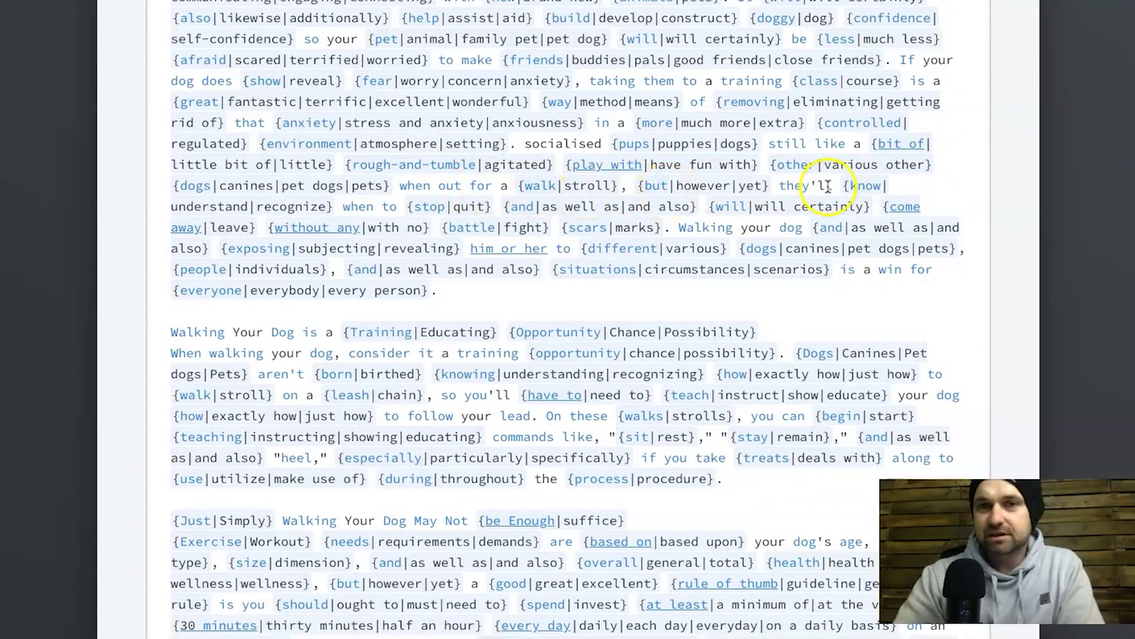
scroll(828, 188, down, 10)
scroll(535, 272, down, 2)
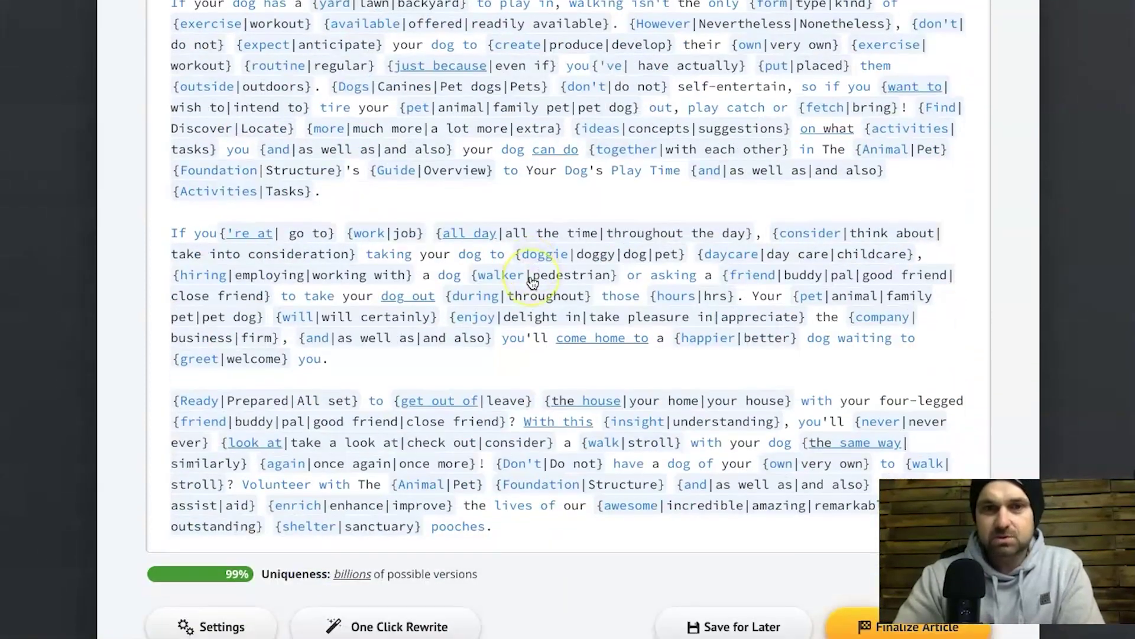
scroll(532, 281, down, 2)
click(195, 494)
scroll(365, 454, down, 1)
scroll(365, 454, down, 2)
click(779, 581)
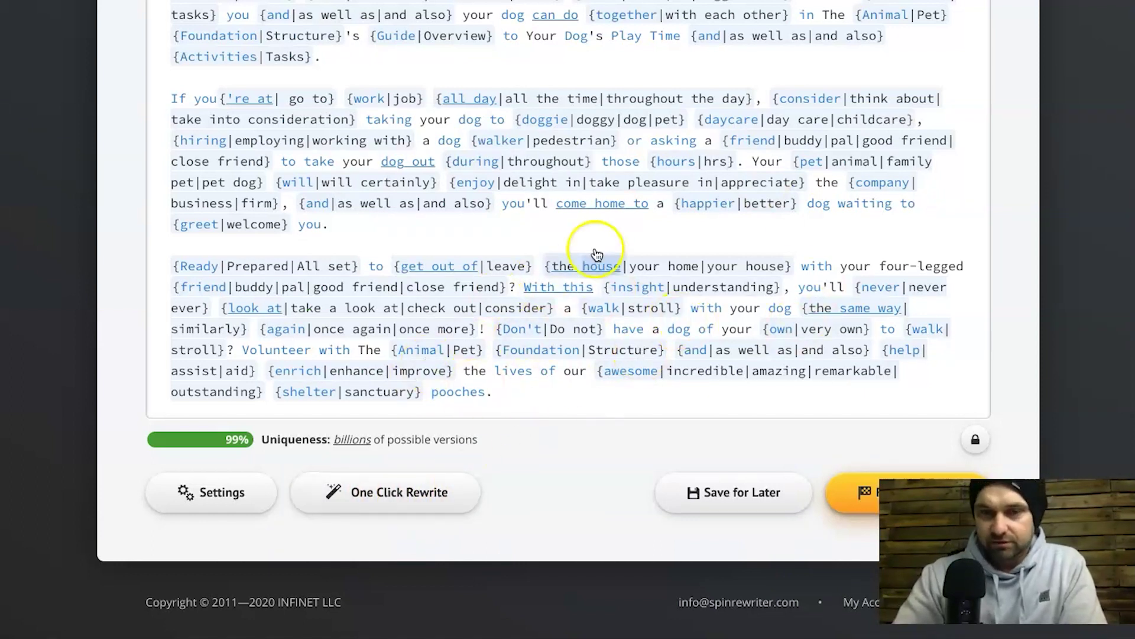
Recheck the synonyms in the closing paragraphs and inspect the uniqueness rating beneath the article
scroll(447, 210, up, 4)
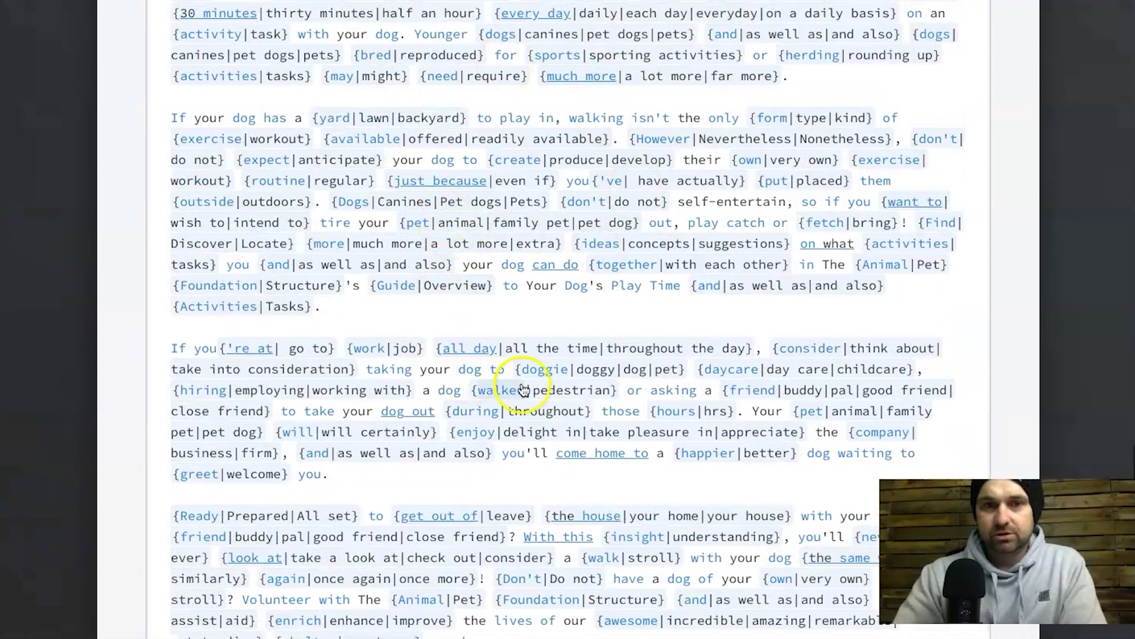
scroll(522, 383, down, 4)
scroll(523, 389, up, 1)
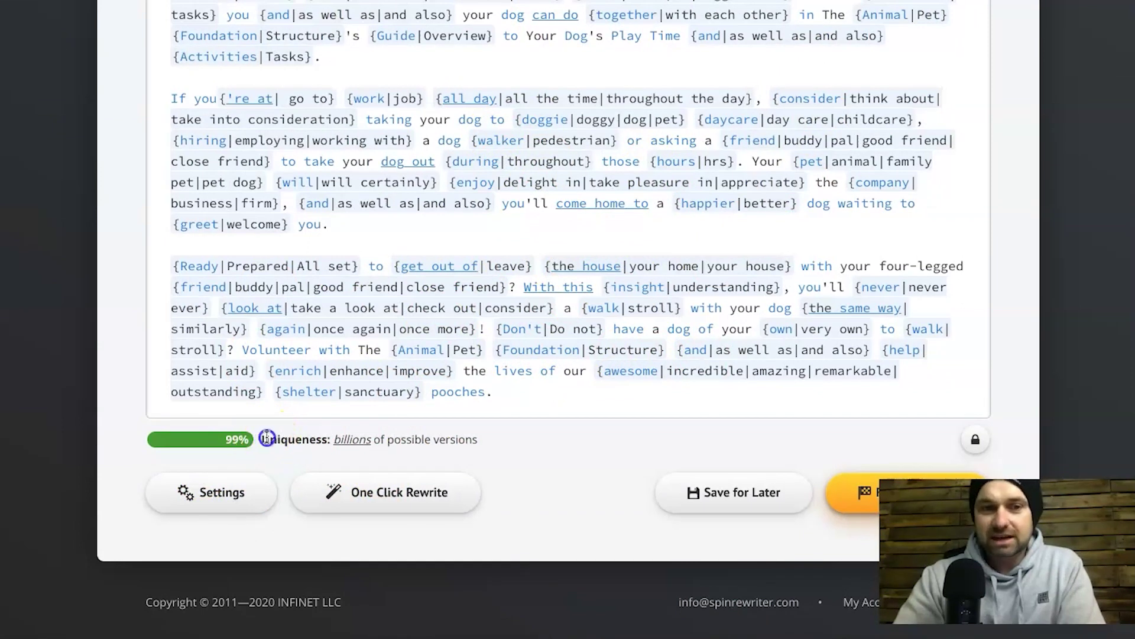
drag(262, 439, 474, 436)
click(501, 445)
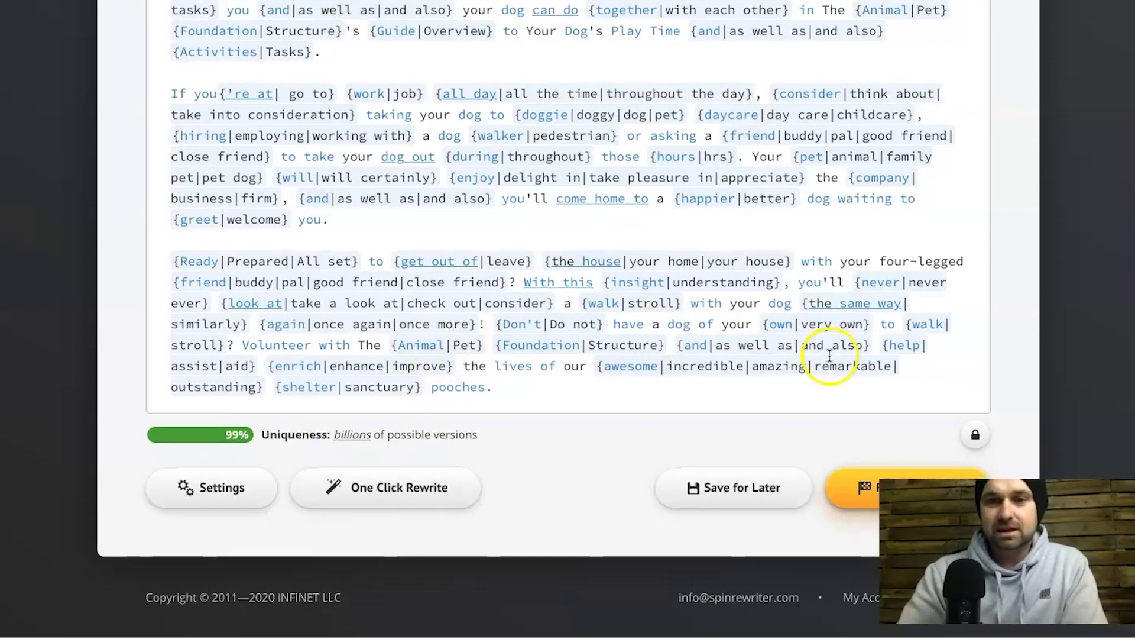
Finalize the rewritten article and look over its spintax version on the page for generating unique versions
click(843, 500)
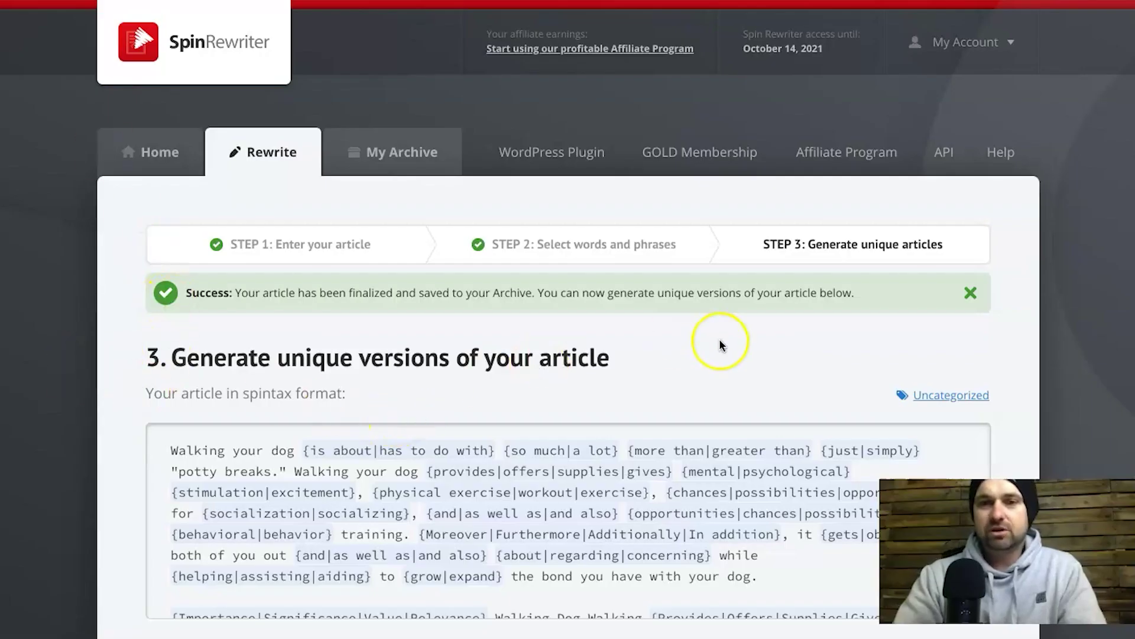
scroll(719, 338, down, 2)
scroll(719, 338, up, 1)
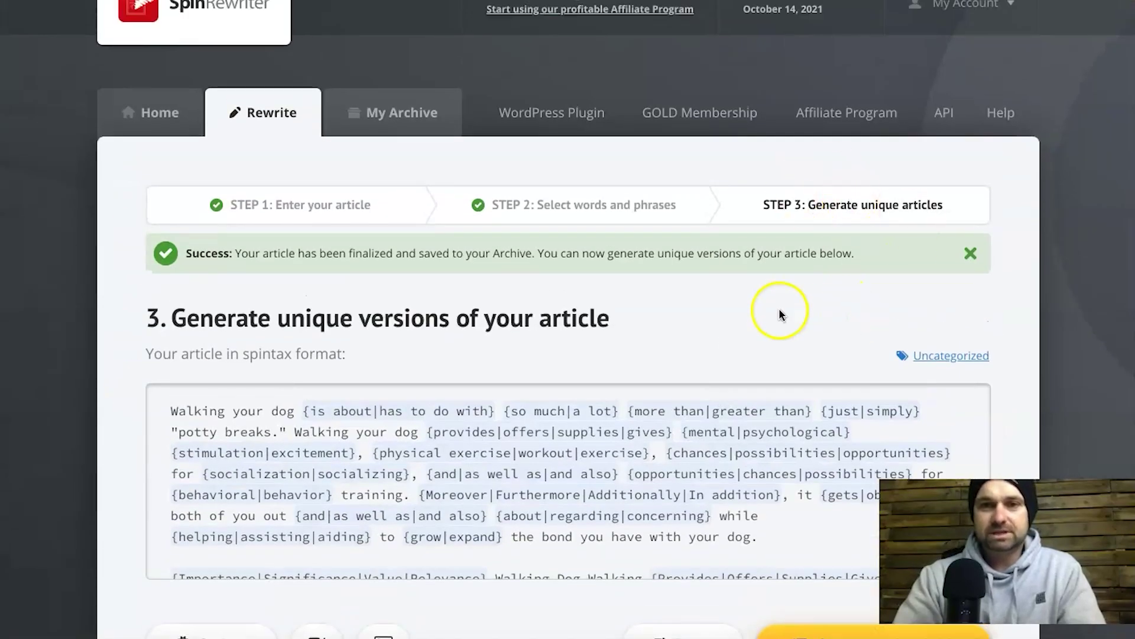
scroll(285, 299, down, 5)
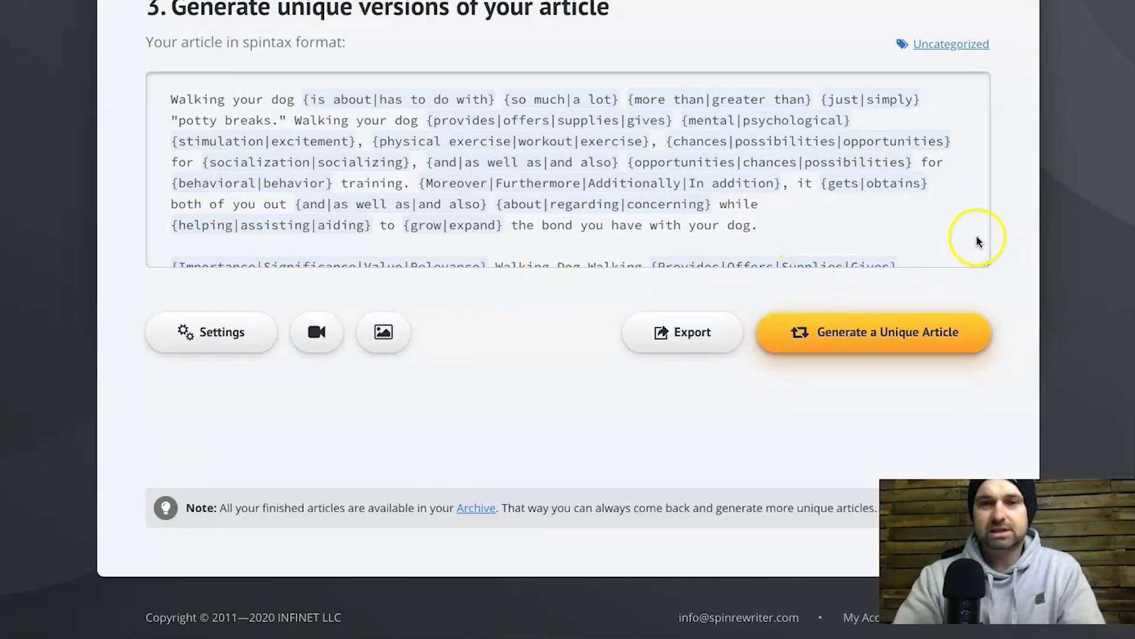
click(987, 263)
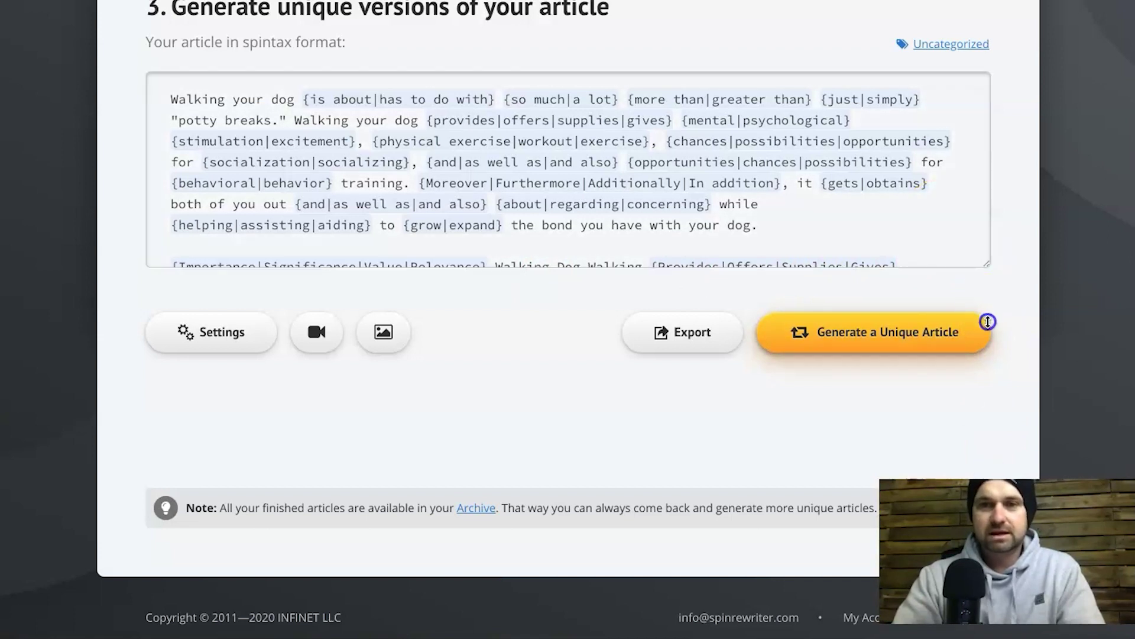
scroll(600, 278, up, 3)
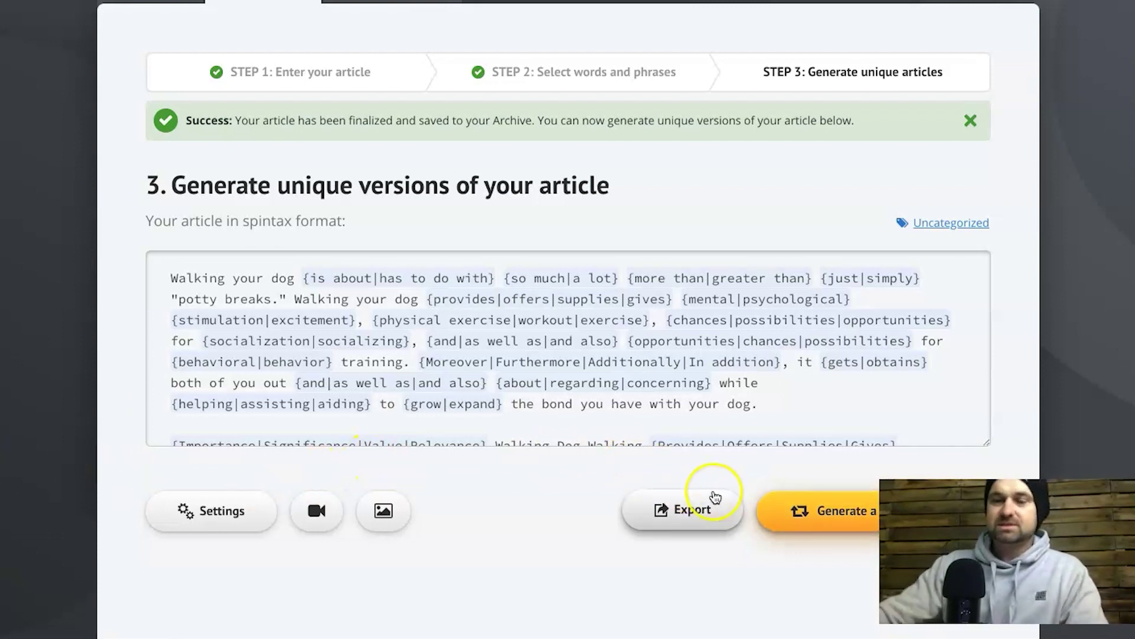
Generate a unique article from the spintax version and bring the generated text into view
click(804, 520)
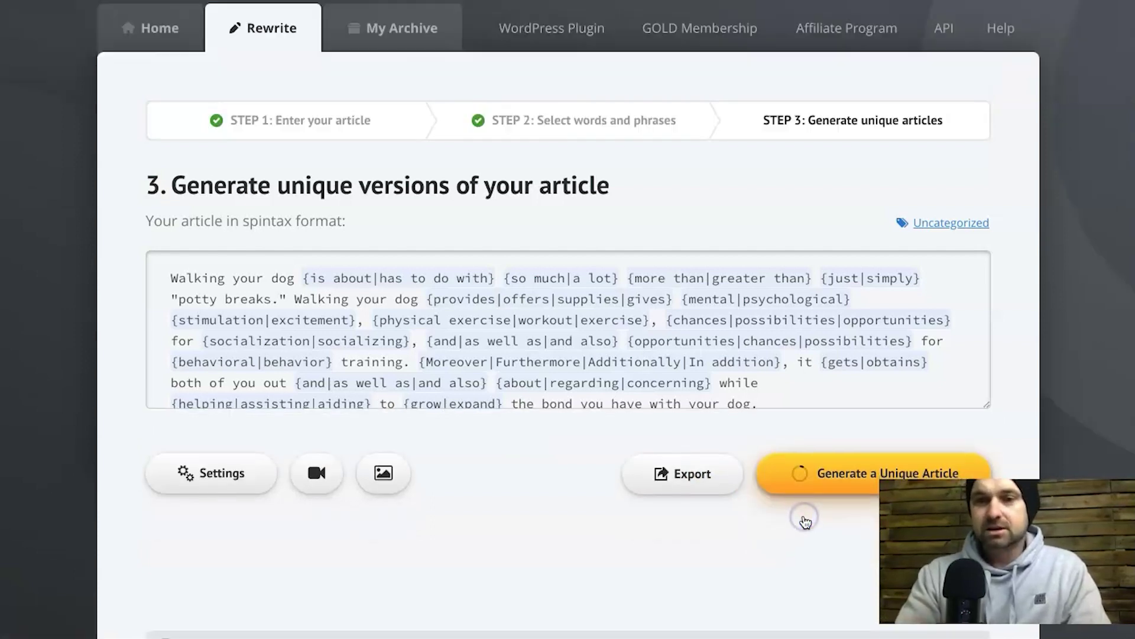
scroll(806, 522, down, 5)
scroll(806, 522, up, 5)
scroll(938, 321, down, 6)
scroll(935, 323, up, 4)
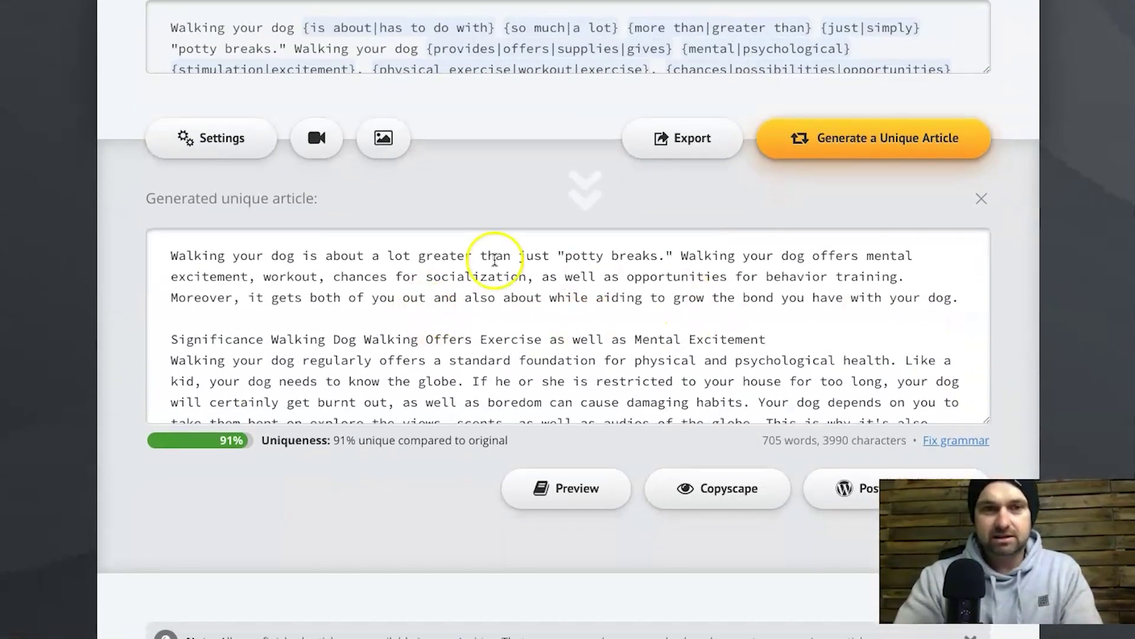
Read through the generated article from the opening to the closing paragraph and inspect its uniqueness rating and word count
scroll(686, 340, down, 1)
scroll(686, 340, down, 1)
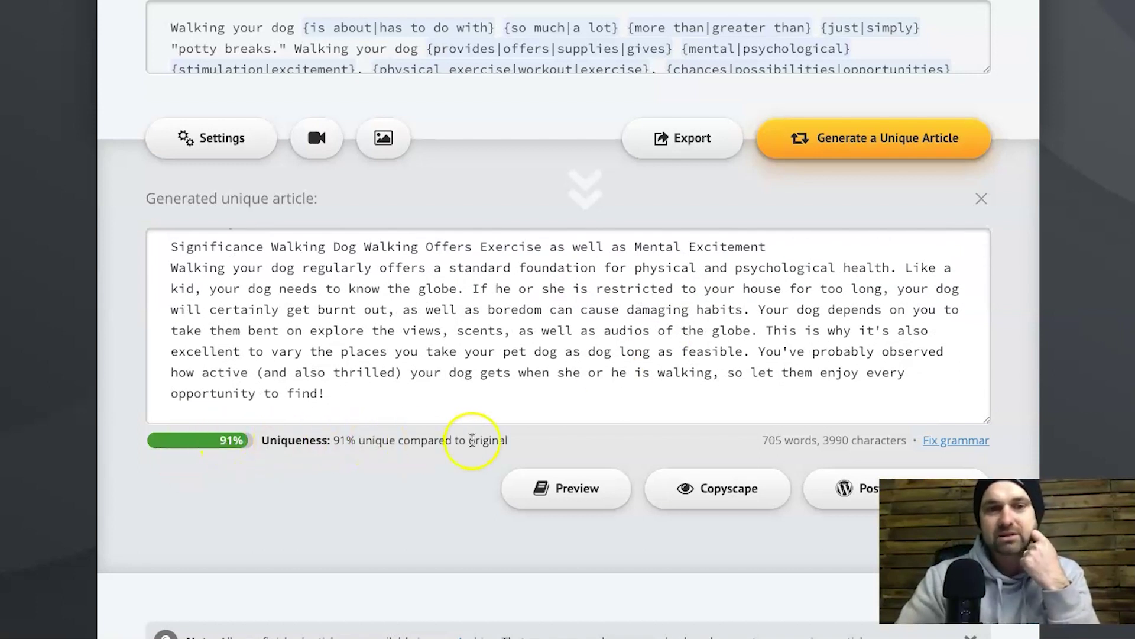
scroll(585, 437, down, 1)
scroll(610, 322, down, 1)
scroll(611, 322, down, 10)
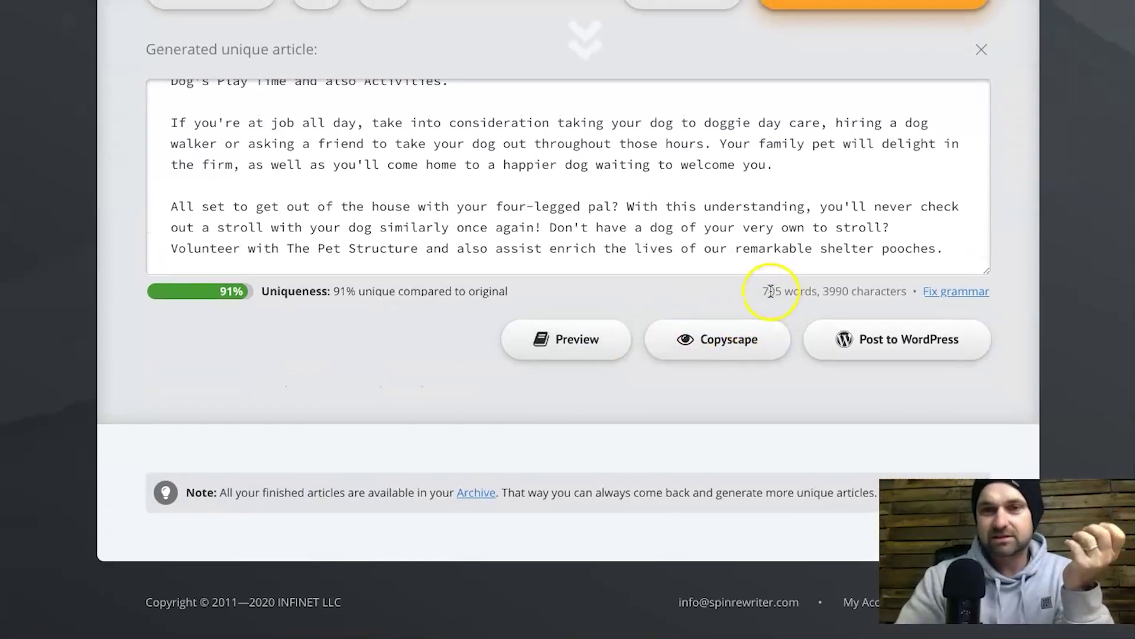
scroll(770, 291, up, 5)
scroll(771, 291, up, 6)
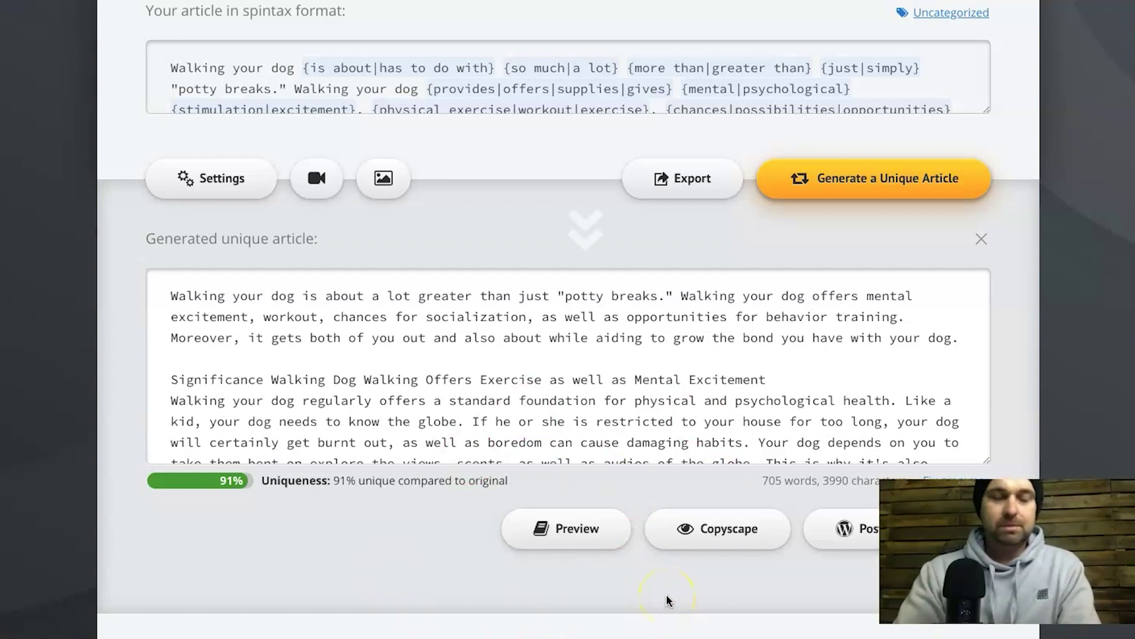
Try the Copyscape check on the generated article, look through what opens and dismiss it
click(696, 543)
click(730, 519)
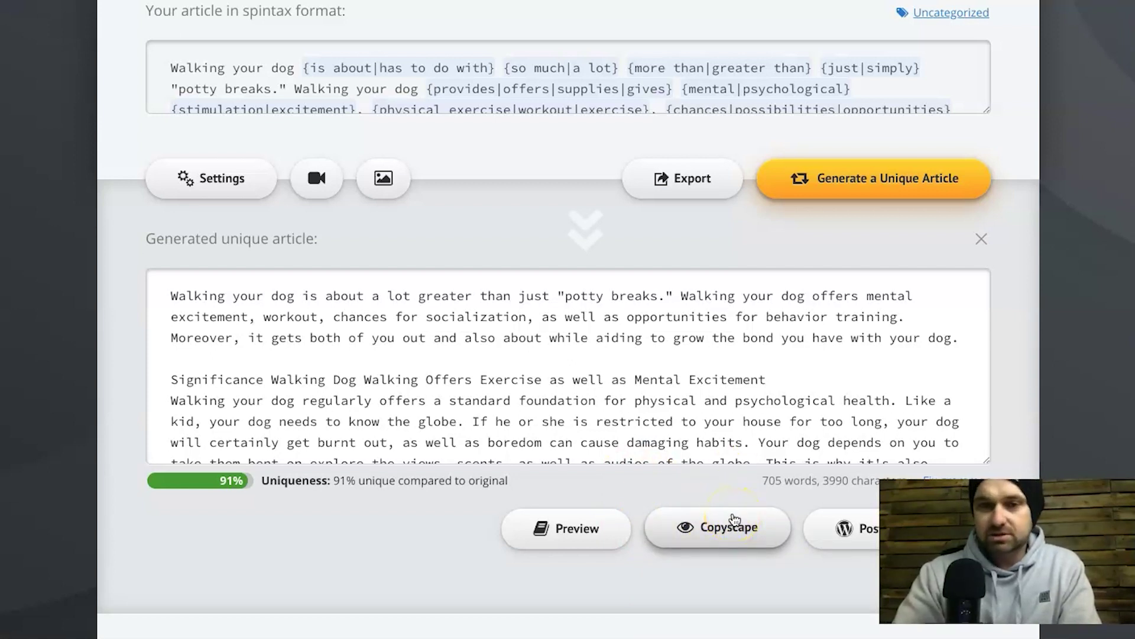
scroll(815, 402, down, 10)
scroll(812, 398, down, 5)
scroll(812, 398, up, 15)
click(1057, 304)
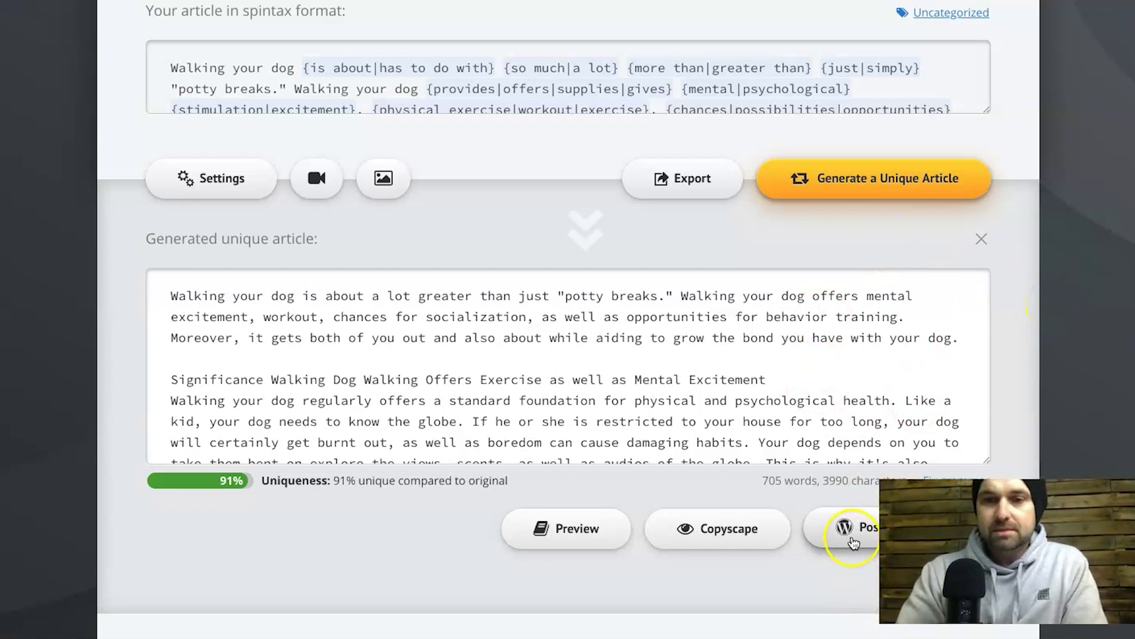
scroll(853, 543, down, 3)
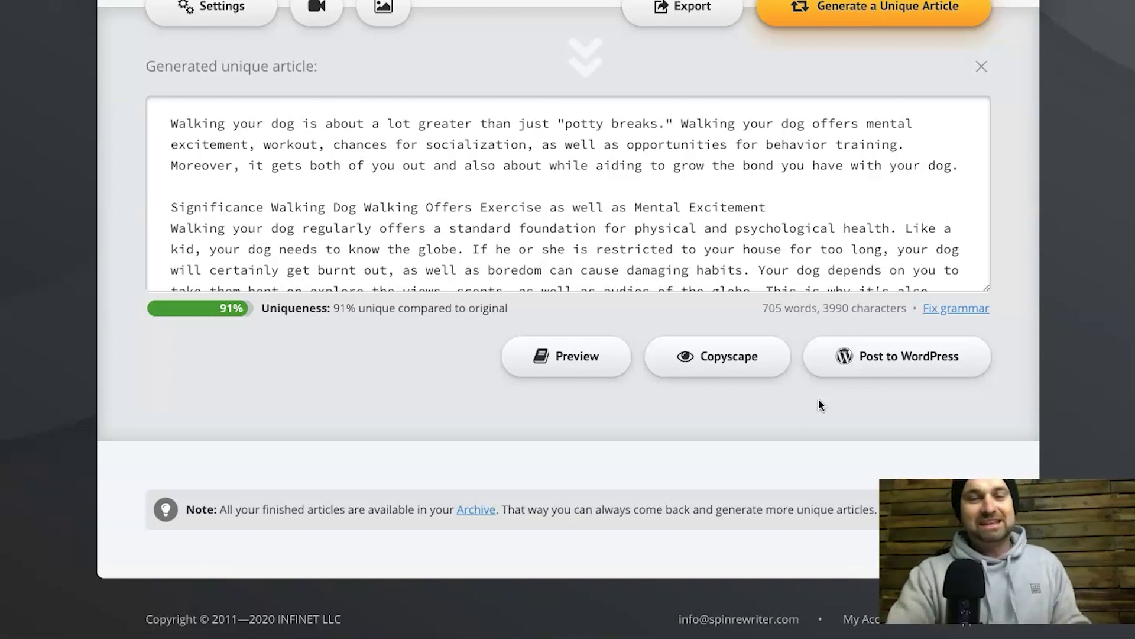
scroll(819, 405, up, 4)
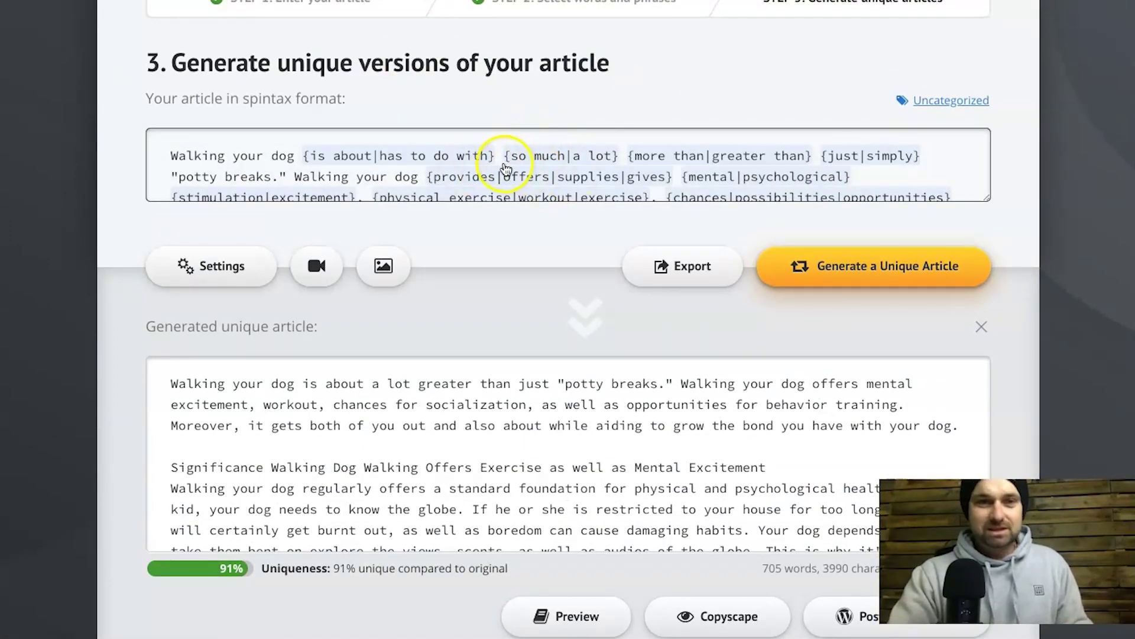
scroll(502, 166, down, 1)
scroll(491, 153, up, 2)
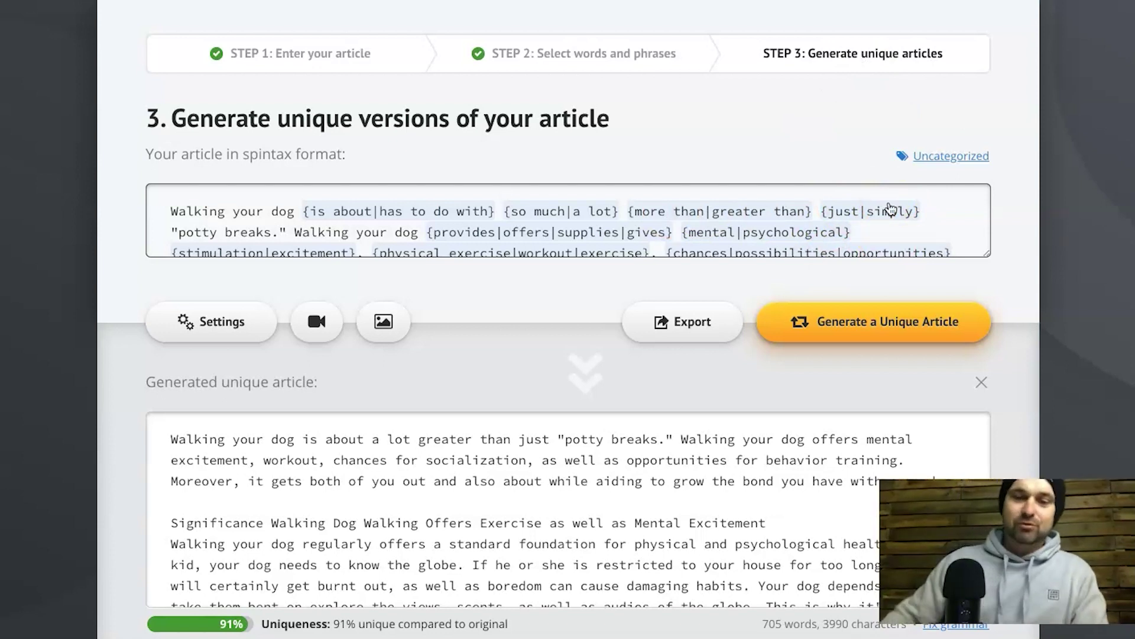
scroll(788, 380, down, 5)
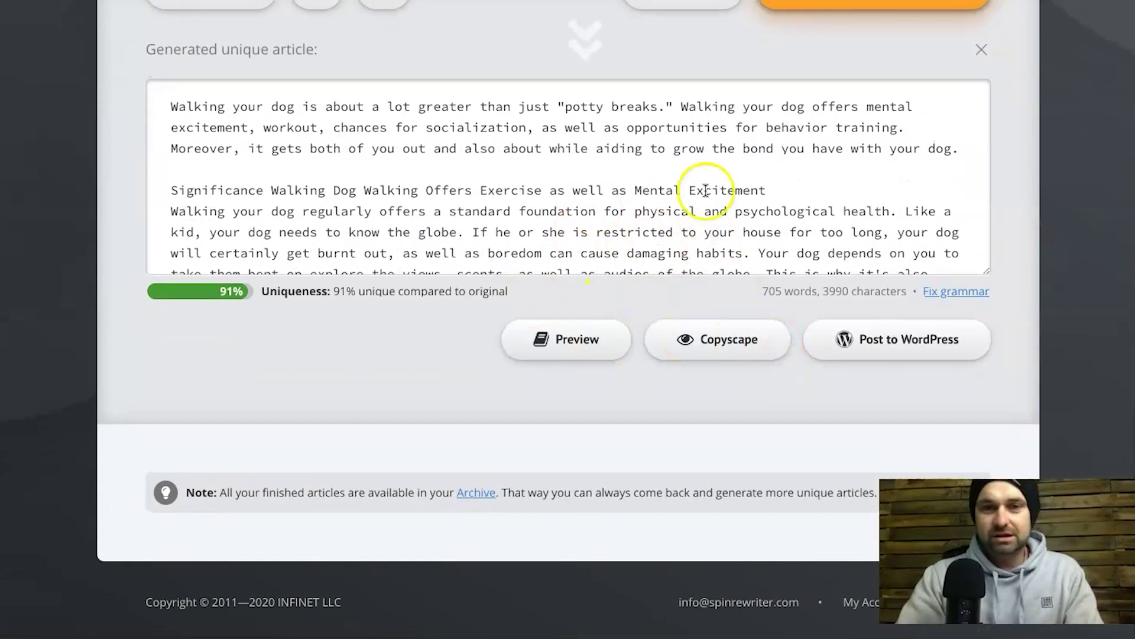